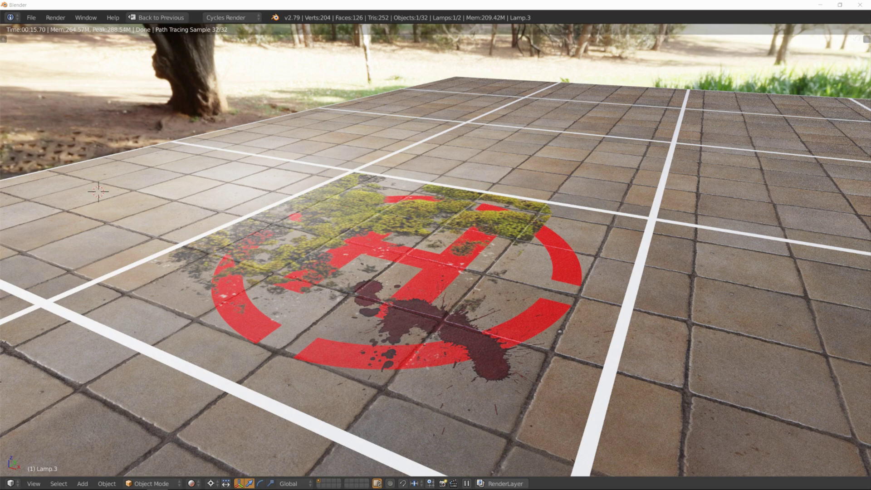
Review the gimp.org, blood search and SplatterLeaking0043 pages in Firefox, then return to blood3 in GIMP
{"action": "left_click", "coordinate": [178, 485]}
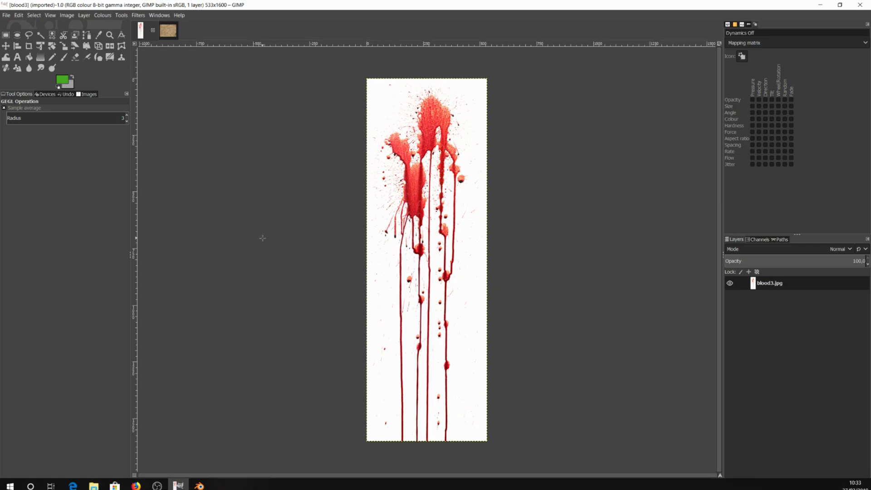
{"action": "left_click", "coordinate": [136, 486]}
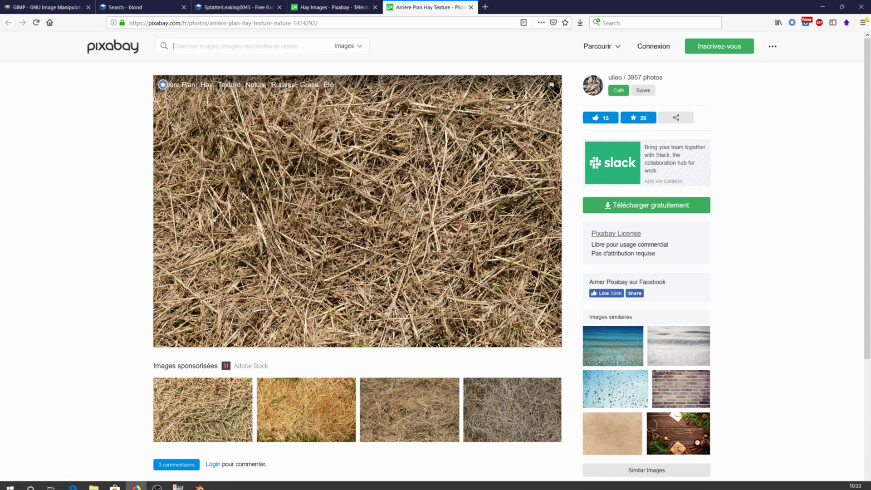
{"action": "left_click", "coordinate": [48, 8]}
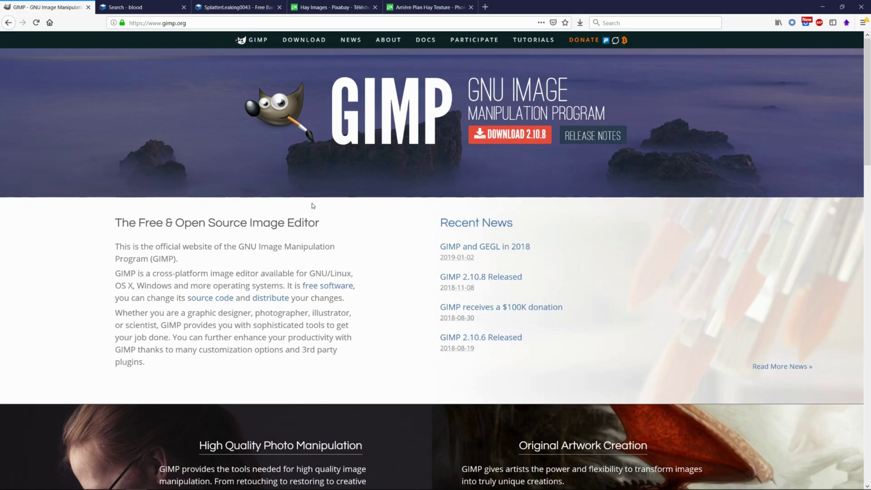
{"action": "left_click", "coordinate": [117, 18]}
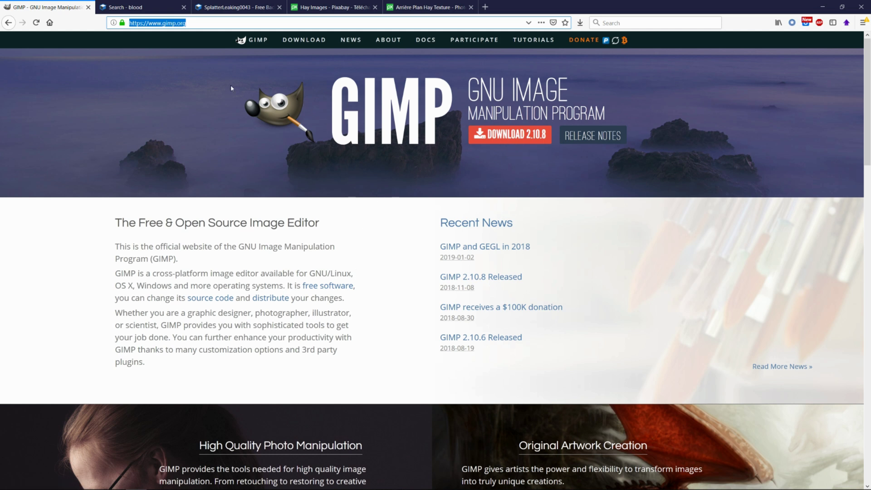
{"action": "left_click", "coordinate": [154, 7]}
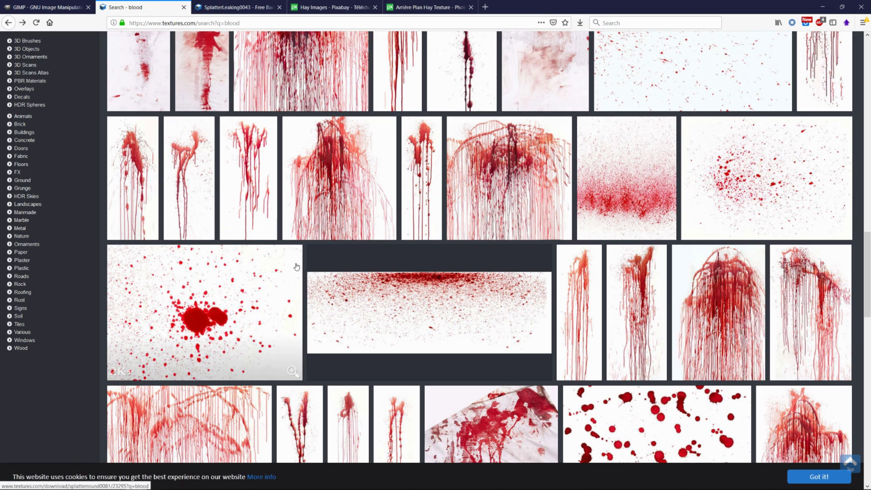
{"action": "key", "text": "ctrl+Tab"}
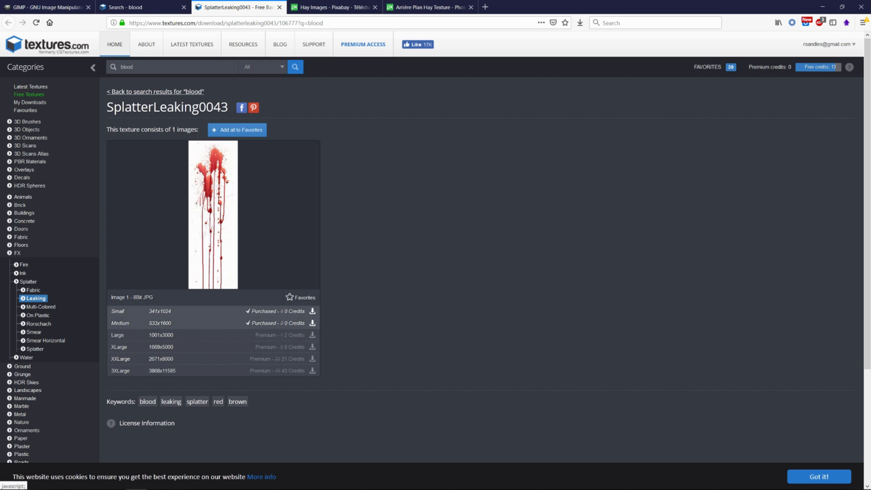
{"action": "left_click", "coordinate": [182, 482]}
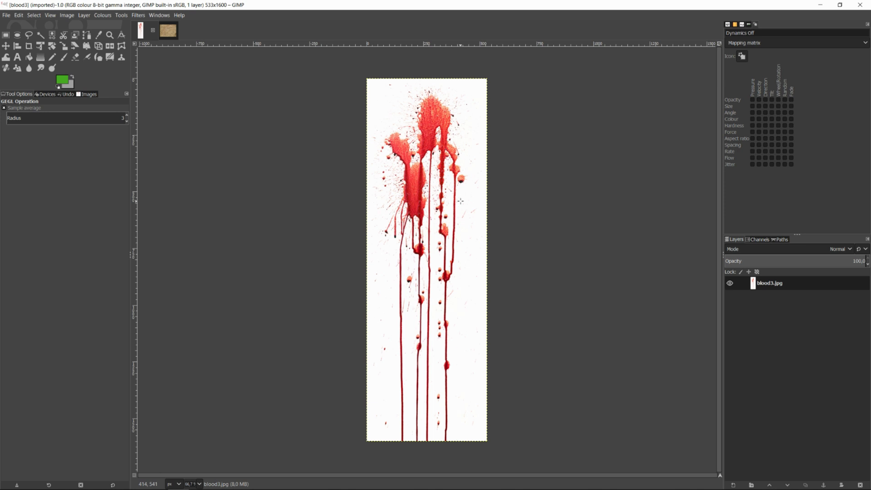
Select blood3.jpg's white background with Select by Colour at threshold 26.6
{"action": "left_click", "coordinate": [52, 36]}
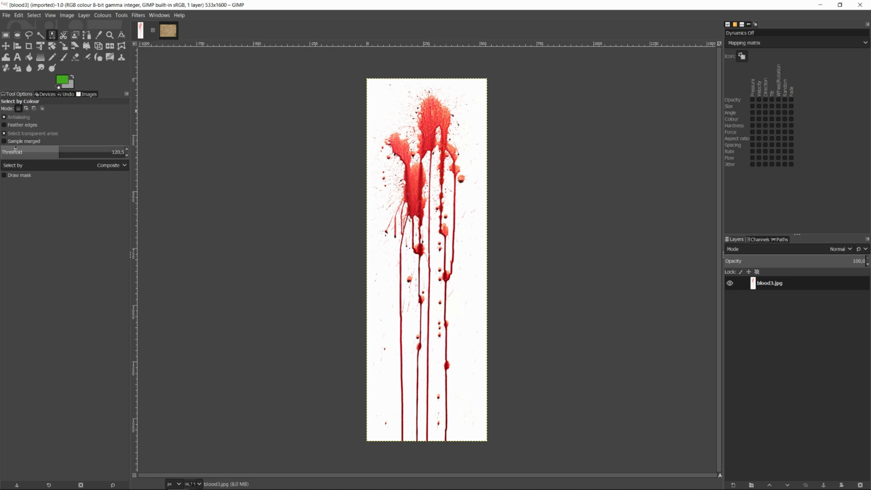
{"action": "left_click", "coordinate": [14, 150]}
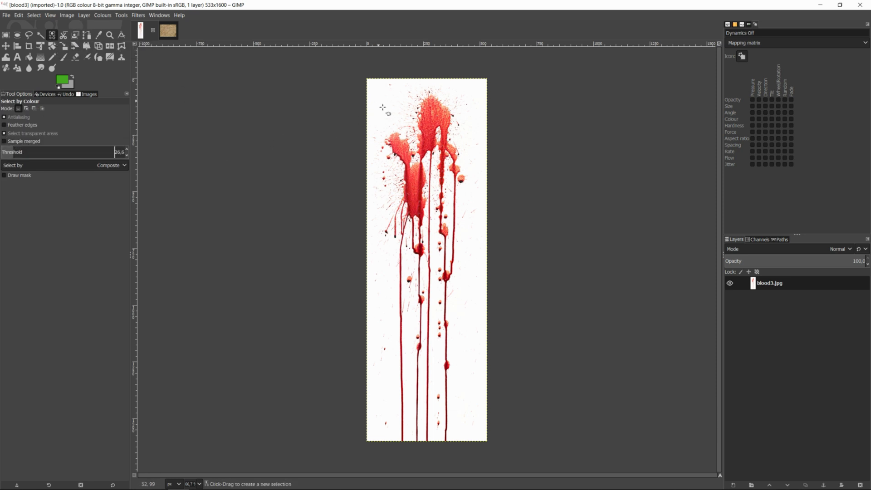
{"action": "left_click", "coordinate": [379, 103]}
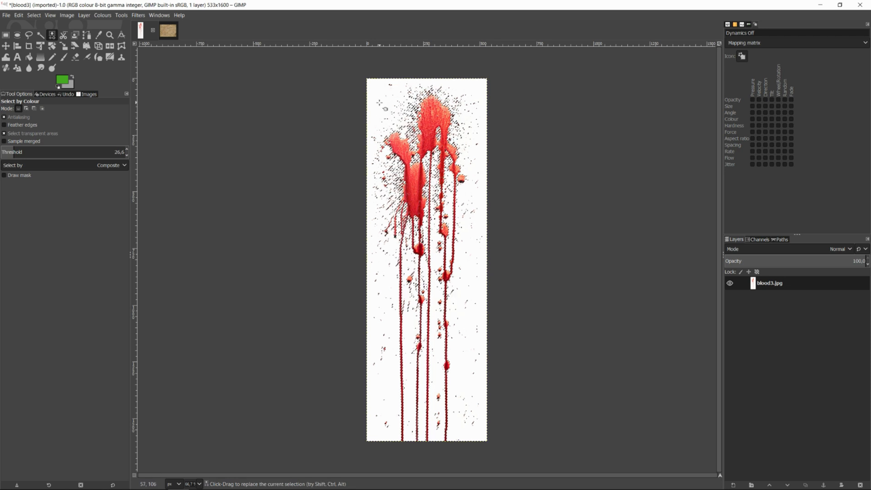
{"action": "scroll", "coordinate": [448, 215], "scroll_direction": "up", "scroll_amount": 2}
{"action": "scroll", "coordinate": [452, 231], "scroll_direction": "up", "scroll_amount": 2}
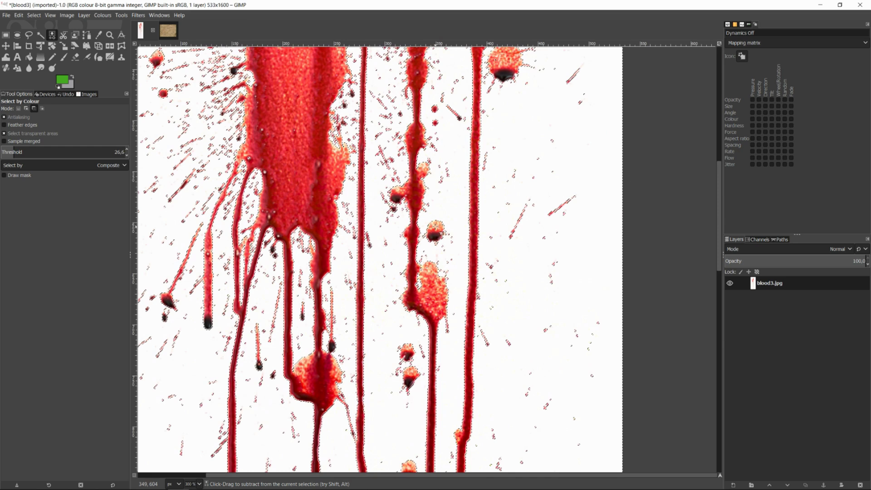
{"action": "scroll", "coordinate": [435, 222], "scroll_direction": "up", "scroll_amount": 1}
{"action": "scroll", "coordinate": [442, 239], "scroll_direction": "up", "scroll_amount": 4}
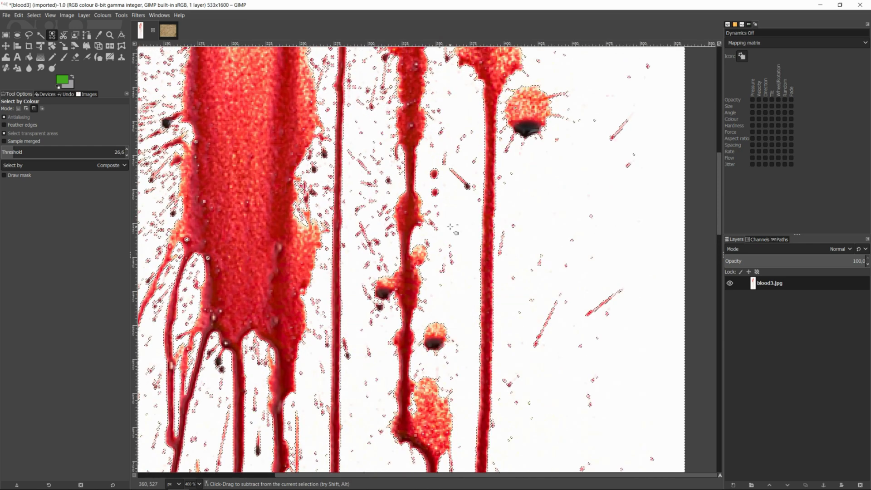
{"action": "scroll", "coordinate": [412, 219], "scroll_direction": "down", "scroll_amount": 3}
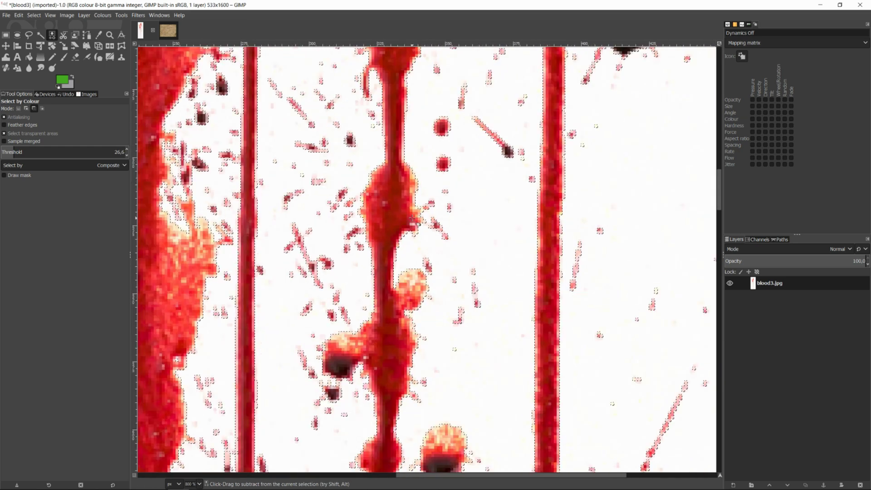
{"action": "scroll", "coordinate": [412, 218], "scroll_direction": "up", "scroll_amount": 2}
{"action": "scroll", "coordinate": [412, 219], "scroll_direction": "down", "scroll_amount": 1}
{"action": "scroll", "coordinate": [412, 218], "scroll_direction": "up", "scroll_amount": 2}
{"action": "scroll", "coordinate": [412, 218], "scroll_direction": "down", "scroll_amount": 1}
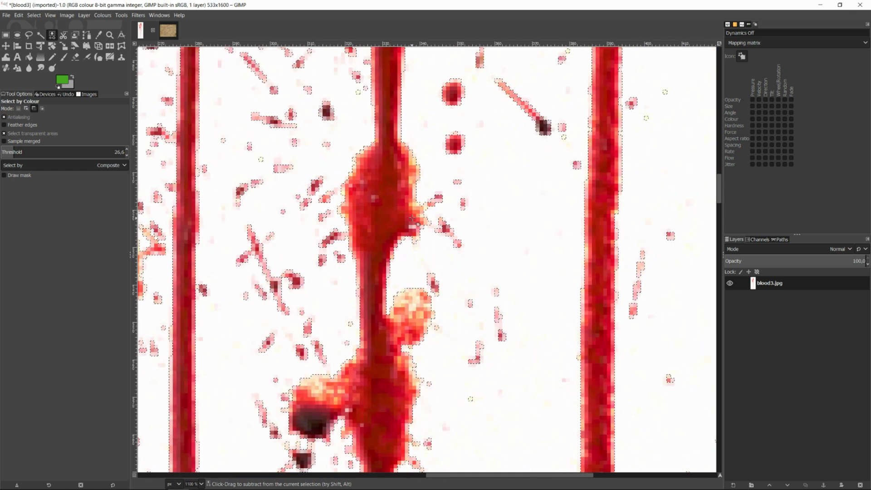
{"action": "scroll", "coordinate": [412, 218], "scroll_direction": "up", "scroll_amount": 1}
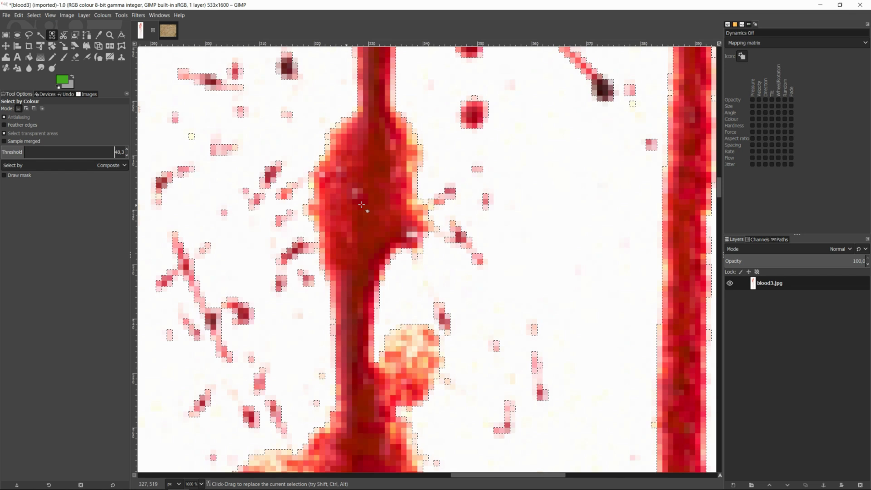
Reselect the white background with the colour threshold raised through 110 to 128.2
{"action": "left_click", "coordinate": [429, 112]}
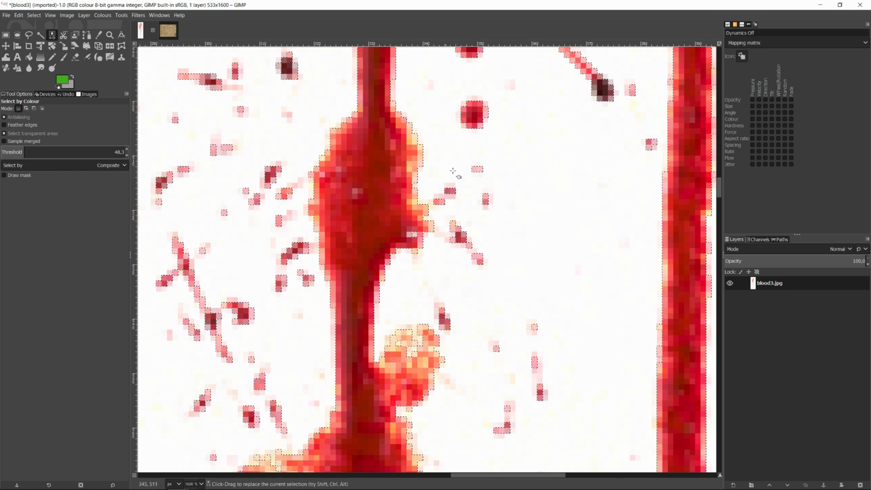
{"action": "left_click", "coordinate": [56, 154]}
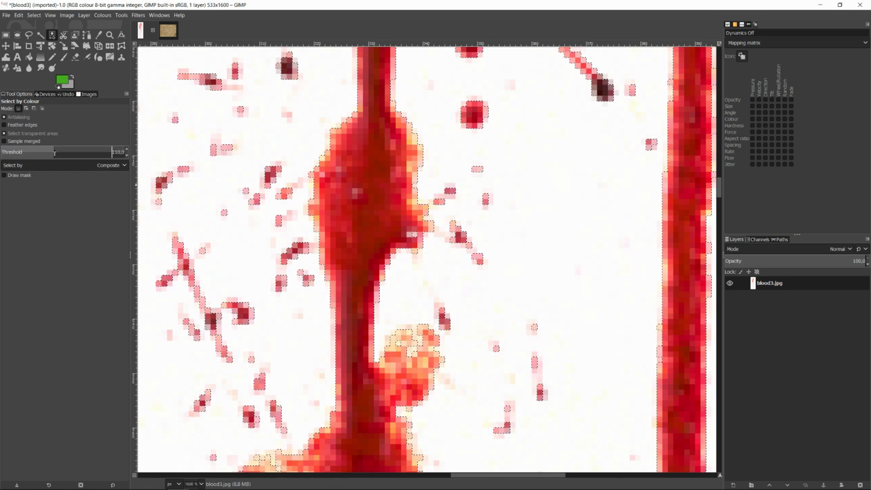
{"action": "left_click", "coordinate": [437, 116]}
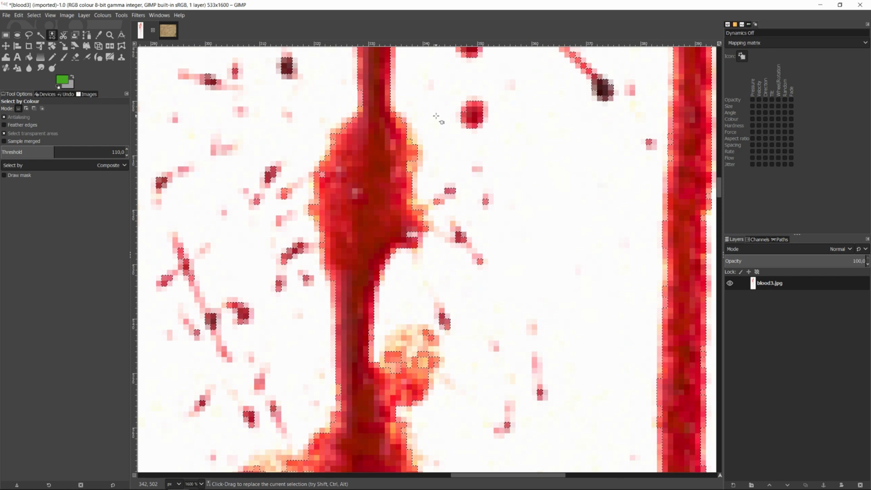
{"action": "left_click_drag", "start_coordinate": [437, 117], "coordinate": [427, 152]}
{"action": "left_click", "coordinate": [63, 151]}
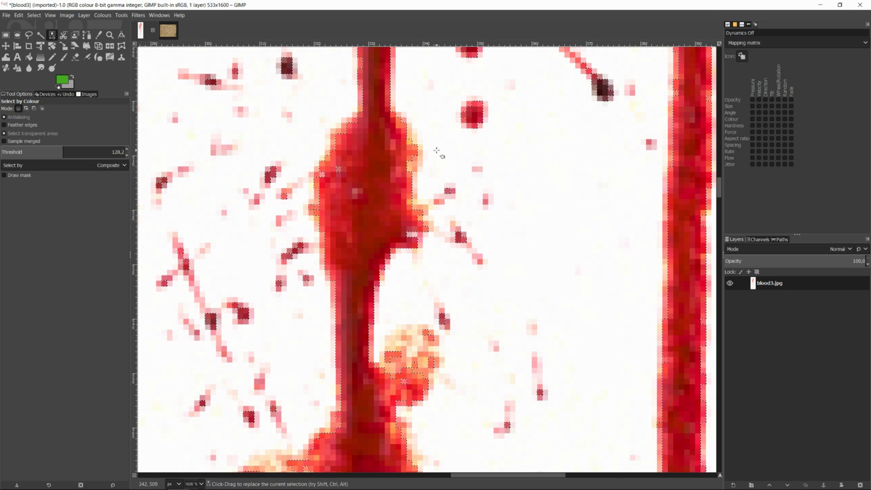
{"action": "scroll", "coordinate": [436, 151], "scroll_direction": "down", "scroll_amount": 8, "text": "ctrl"}
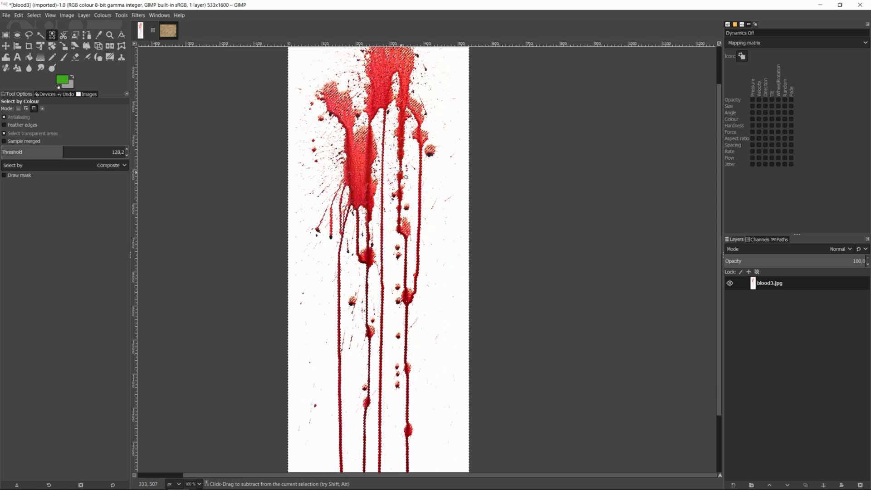
{"action": "scroll", "coordinate": [370, 180], "scroll_direction": "up", "scroll_amount": 5, "text": "ctrl"}
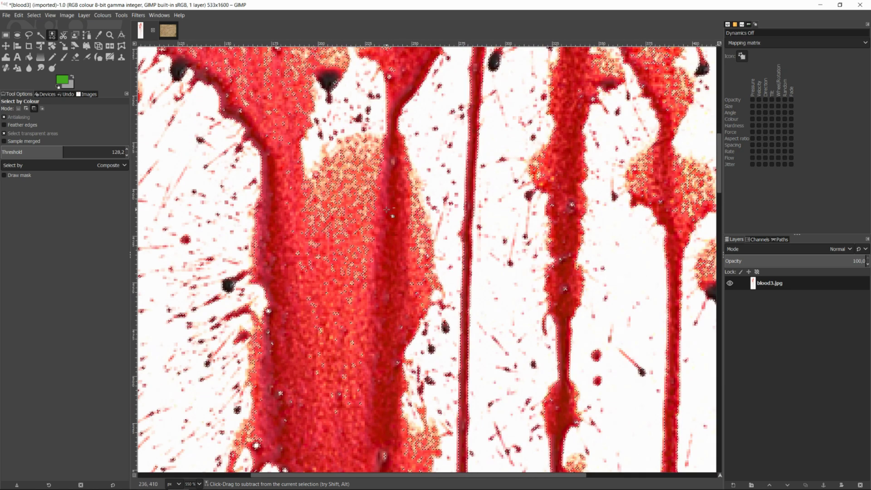
{"action": "scroll", "coordinate": [375, 207], "scroll_direction": "down", "scroll_amount": 2, "text": "ctrl"}
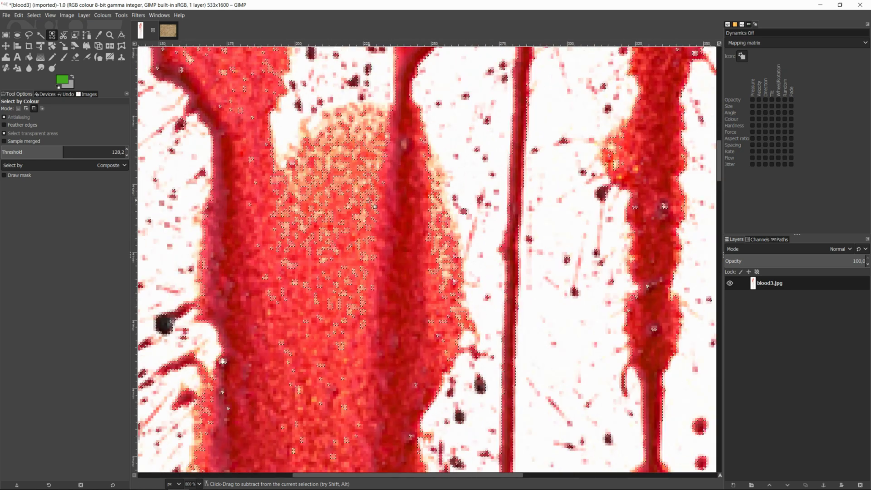
{"action": "scroll", "coordinate": [416, 187], "scroll_direction": "down", "scroll_amount": 3, "text": "ctrl"}
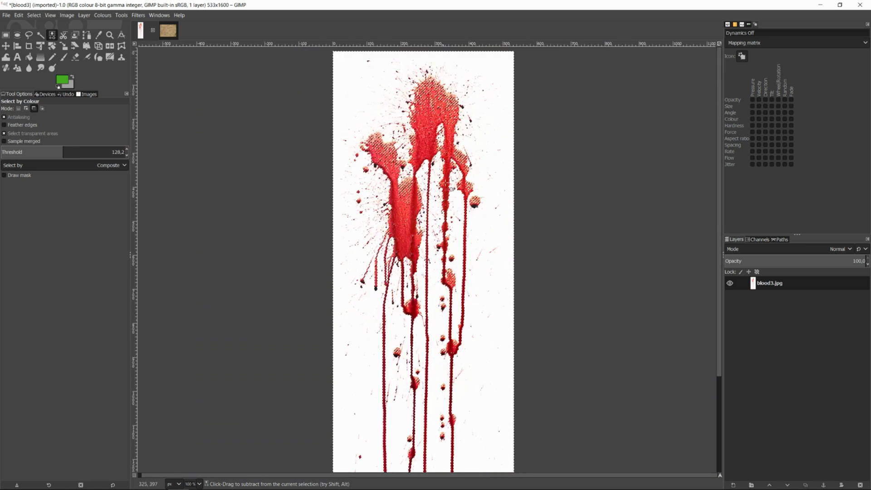
{"action": "scroll", "coordinate": [453, 273], "scroll_direction": "up", "scroll_amount": 1, "text": "ctrl"}
{"action": "scroll", "coordinate": [469, 342], "scroll_direction": "down", "scroll_amount": 1, "text": "ctrl"}
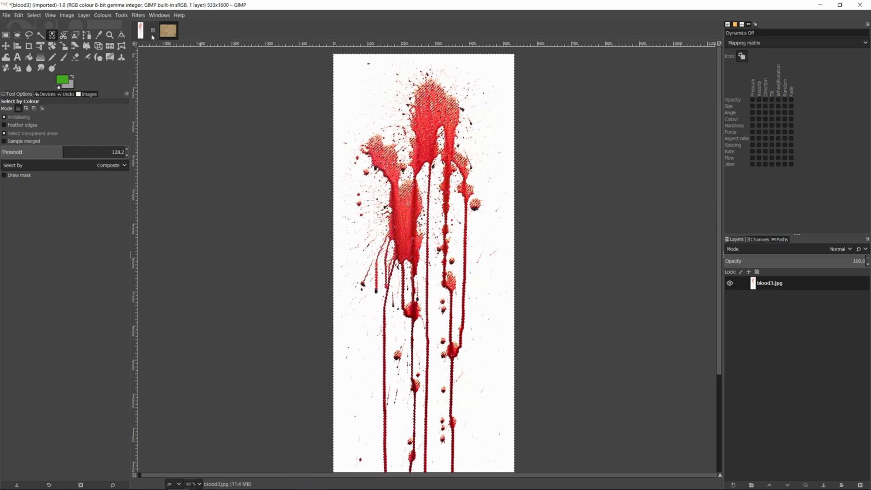
Invert the selection and copy the blood splatter
{"action": "left_click", "coordinate": [39, 17]}
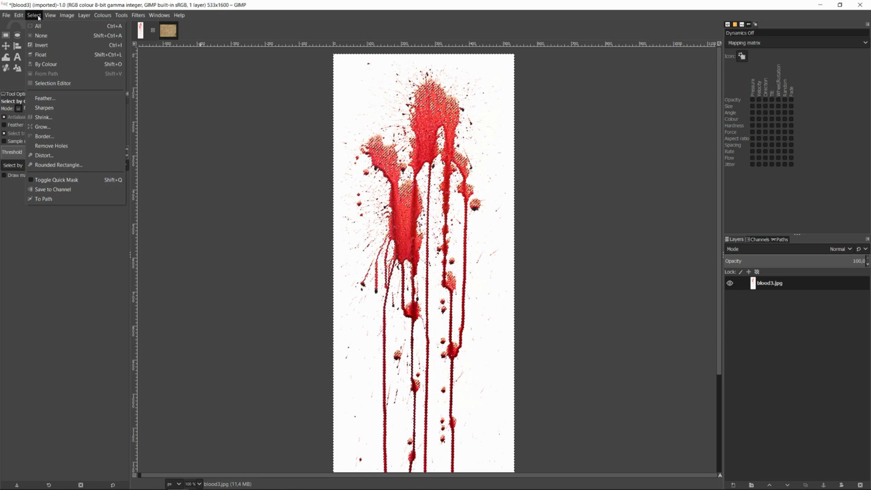
{"action": "left_click", "coordinate": [45, 45]}
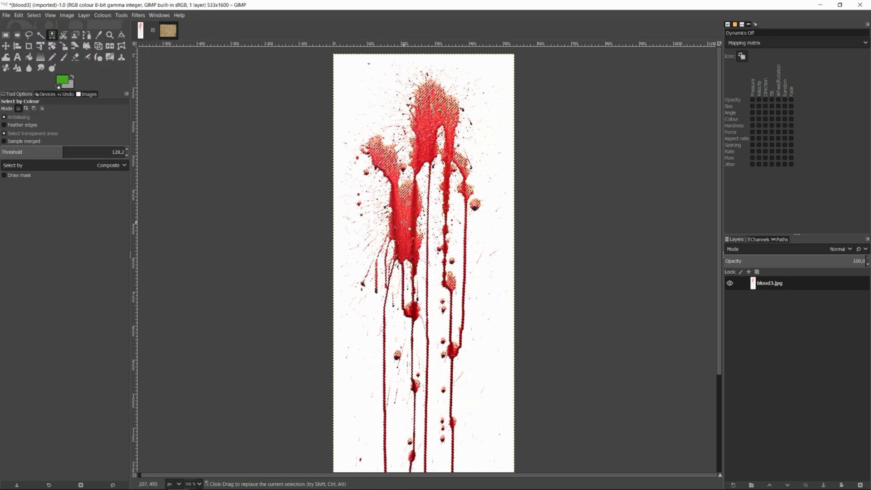
{"action": "key", "text": "ctrl"}
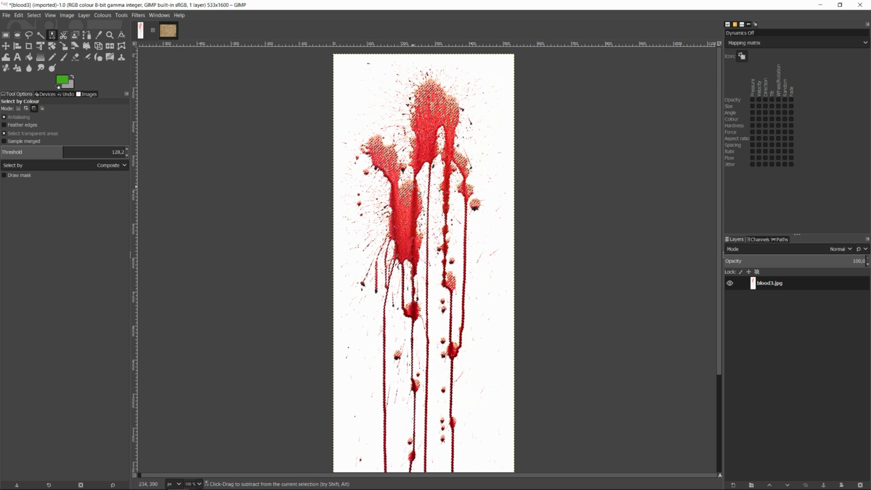
{"action": "key", "text": "ctrl+c"}
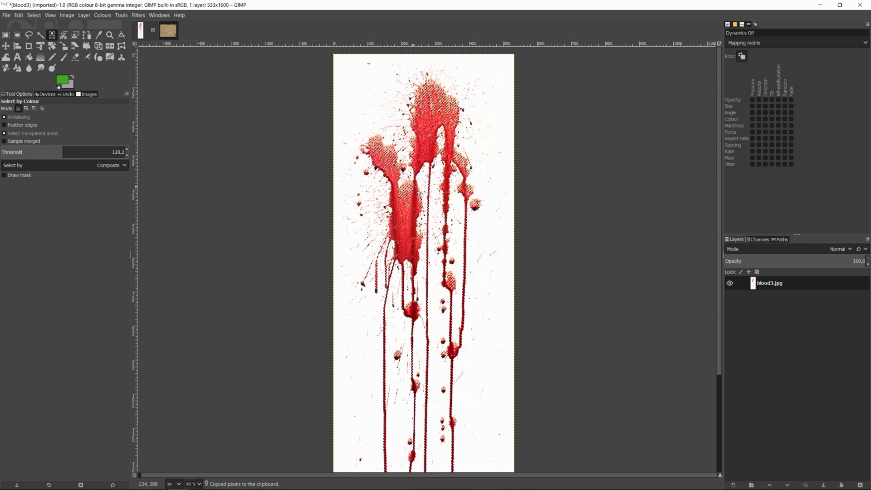
Create a new transparent image from the clipboard contents
{"action": "left_click", "coordinate": [6, 16]}
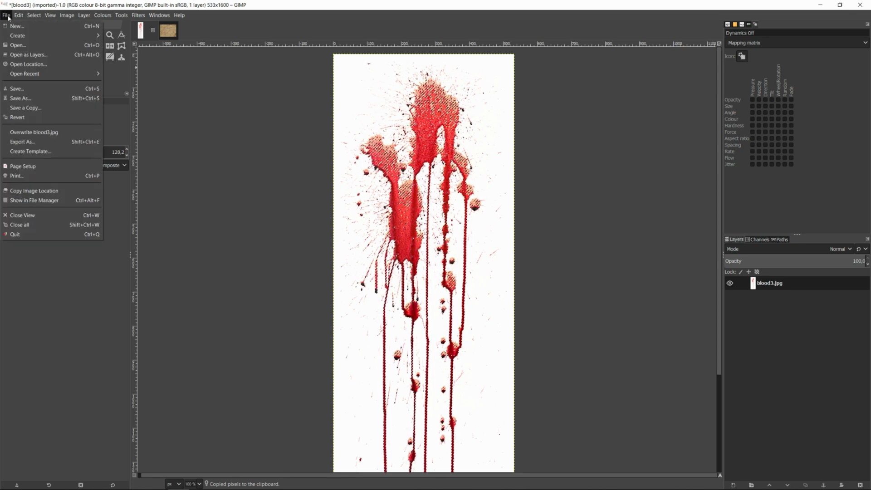
{"action": "mouse_move", "coordinate": [18, 37]}
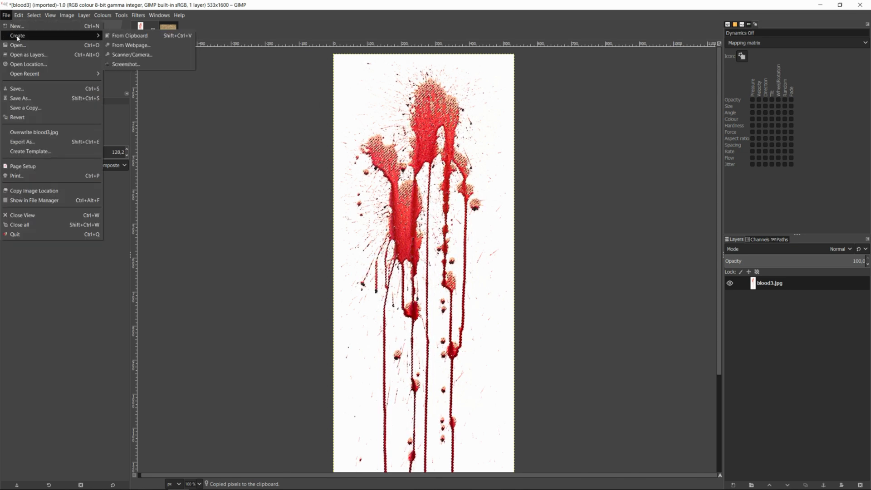
{"action": "left_click", "coordinate": [122, 36]}
Zoom the view to see the whole blood splatter image
{"action": "scroll", "coordinate": [500, 242], "scroll_direction": "up", "scroll_amount": 2}
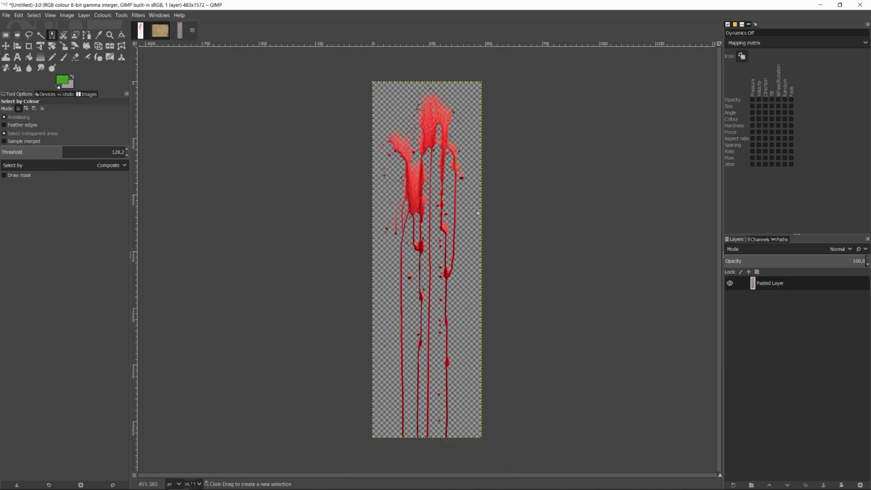
{"action": "scroll", "coordinate": [442, 189], "scroll_direction": "down", "scroll_amount": 2}
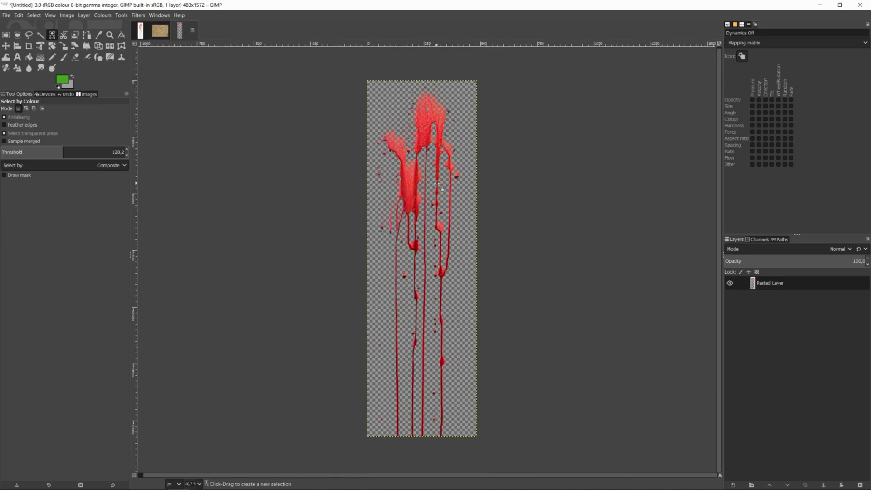
{"action": "scroll", "coordinate": [459, 195], "scroll_direction": "up", "scroll_amount": 1}
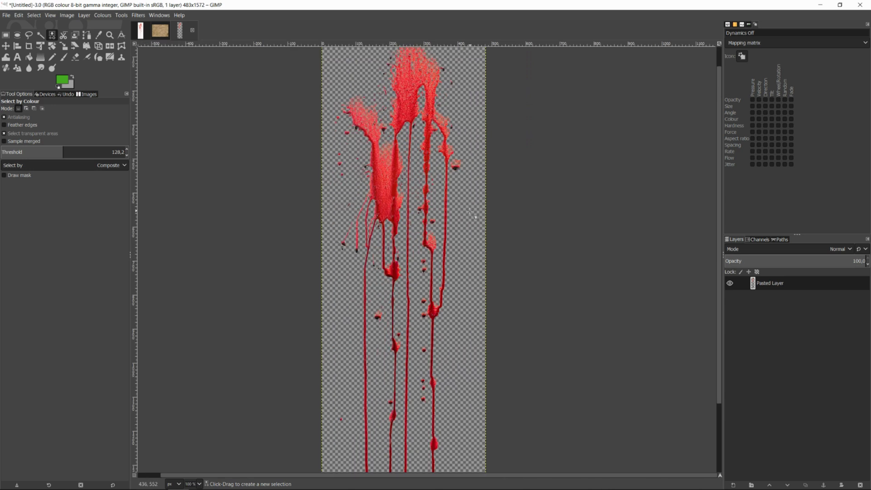
{"action": "scroll", "coordinate": [472, 214], "scroll_direction": "down", "scroll_amount": 1}
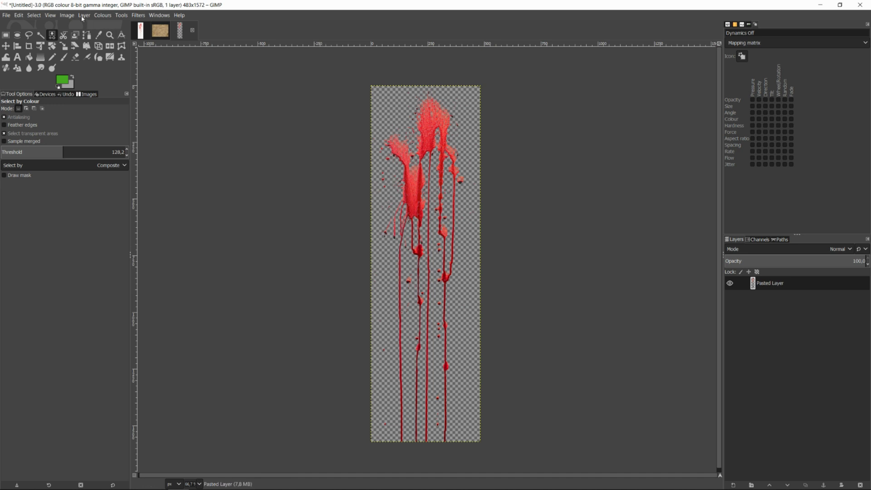
In Canvas Size, change the width from 483 to 1572, keeping height 1572
{"action": "left_click", "coordinate": [66, 16]}
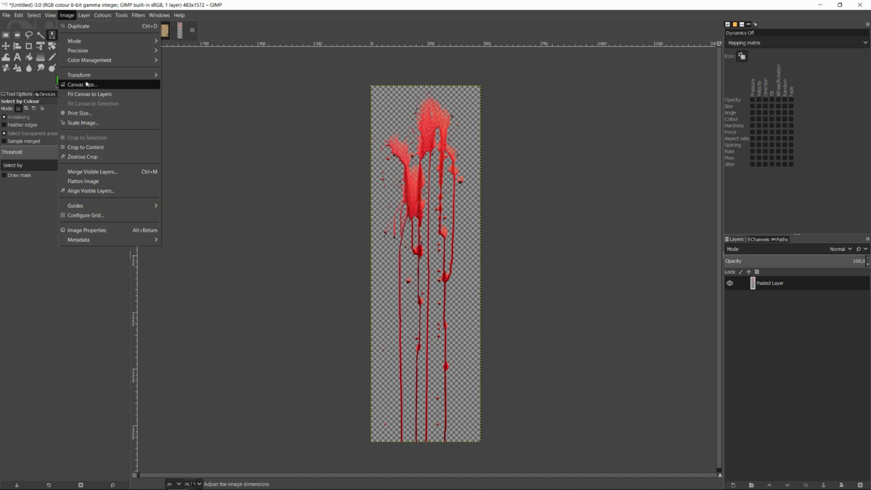
{"action": "left_click", "coordinate": [91, 84]}
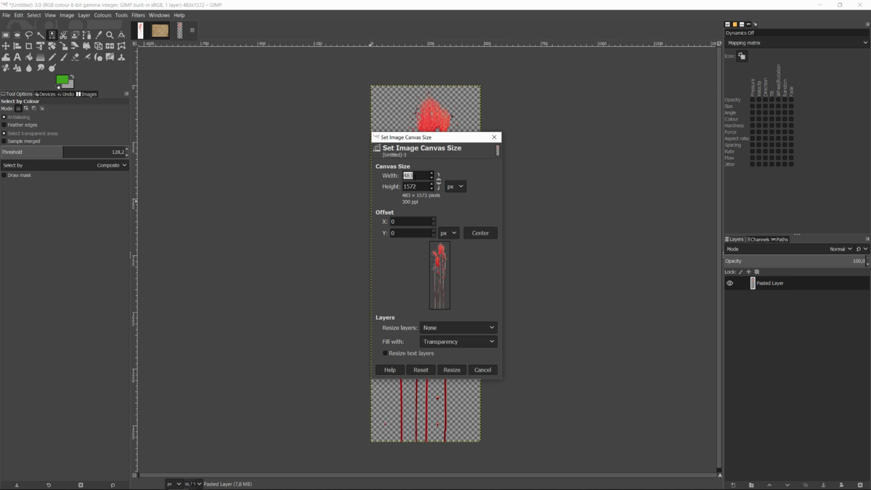
{"action": "left_click", "coordinate": [424, 189]}
{"action": "double_click", "coordinate": [425, 187]}
{"action": "double_click", "coordinate": [420, 175]}
{"action": "key", "text": "Tab"}
{"action": "double_click", "coordinate": [425, 175]}
{"action": "type", "text": "1572"}
Apply the 1572×1572 canvas and drag the splatter layer to the centre
{"action": "left_click", "coordinate": [452, 371]}
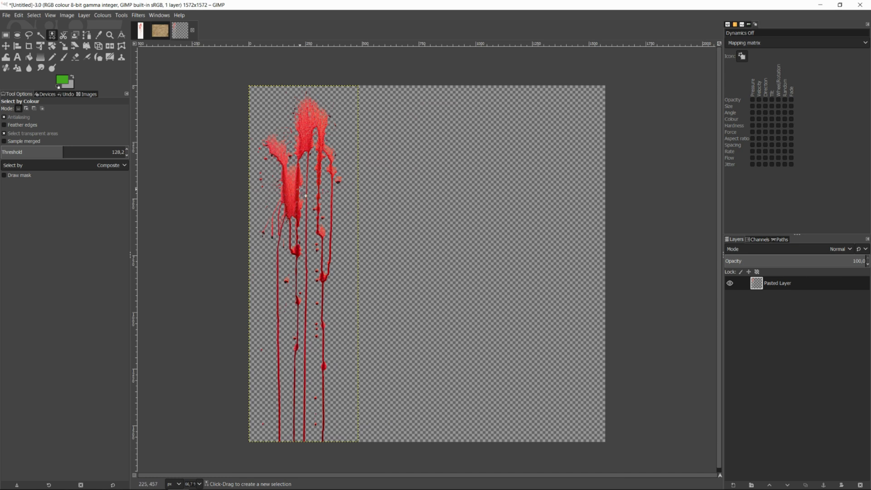
{"action": "key", "text": "m"}
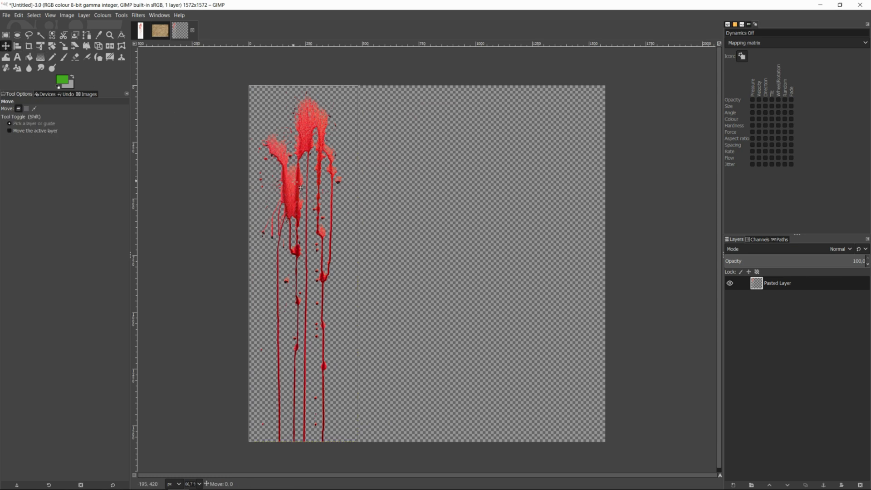
{"action": "left_click_drag", "start_coordinate": [292, 181], "coordinate": [420, 180]}
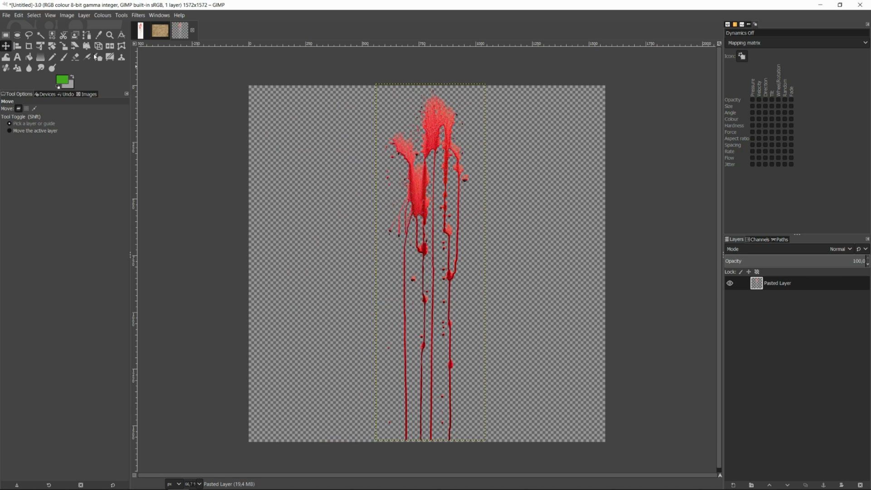
Export the image as Blood1.png into D:\Tutorials\10 - QT-Create a decal\references
{"action": "left_click", "coordinate": [6, 15]}
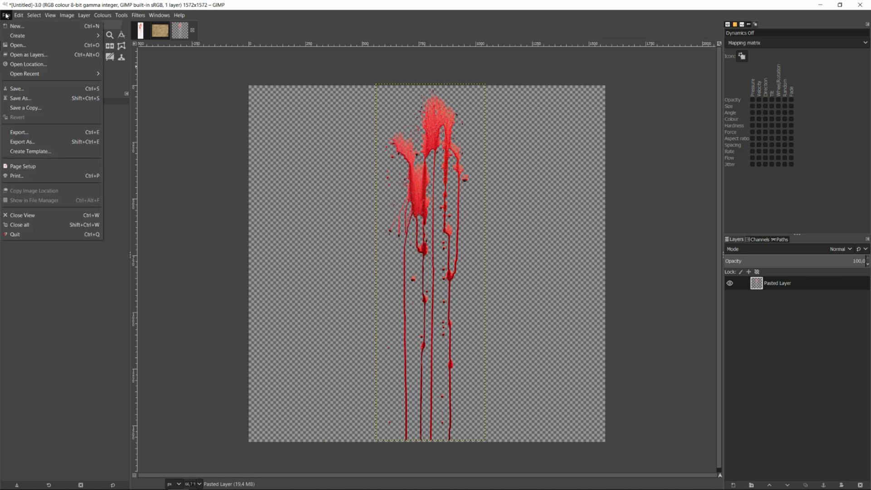
{"action": "left_click", "coordinate": [31, 132]}
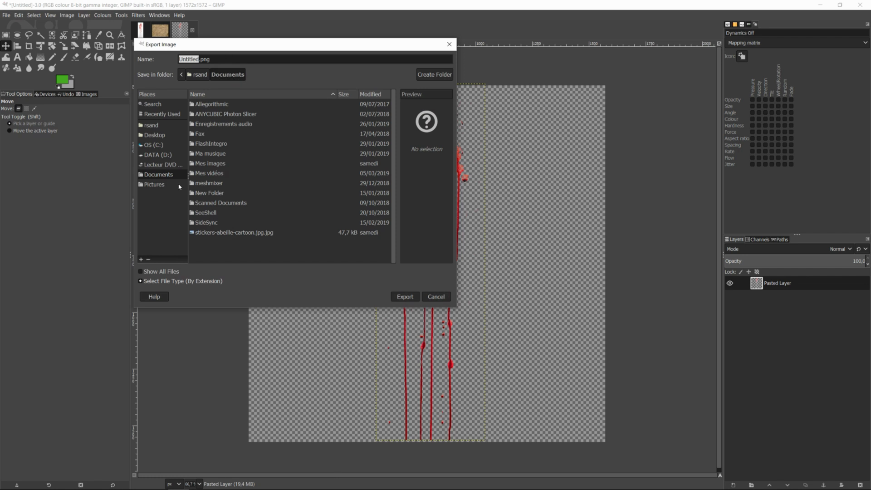
{"action": "left_click", "coordinate": [158, 155]}
{"action": "scroll", "coordinate": [238, 233], "scroll_direction": "down", "scroll_amount": 5}
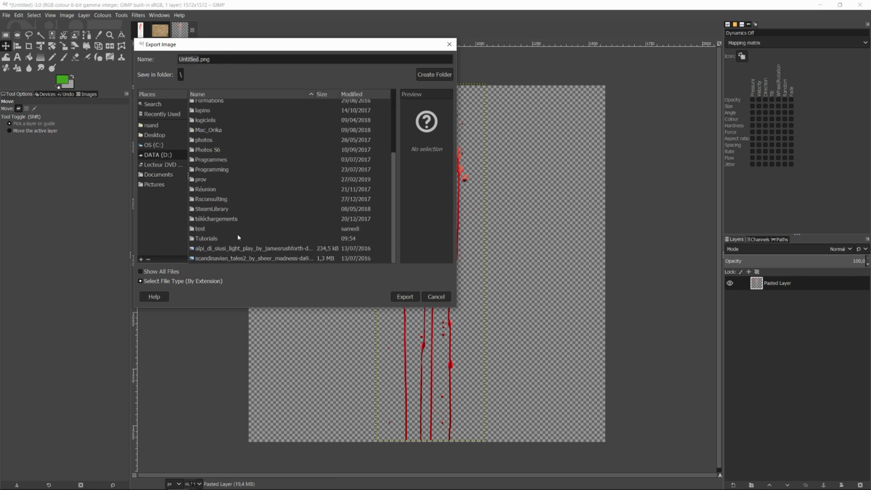
{"action": "double_click", "coordinate": [224, 237]}
{"action": "double_click", "coordinate": [226, 204]}
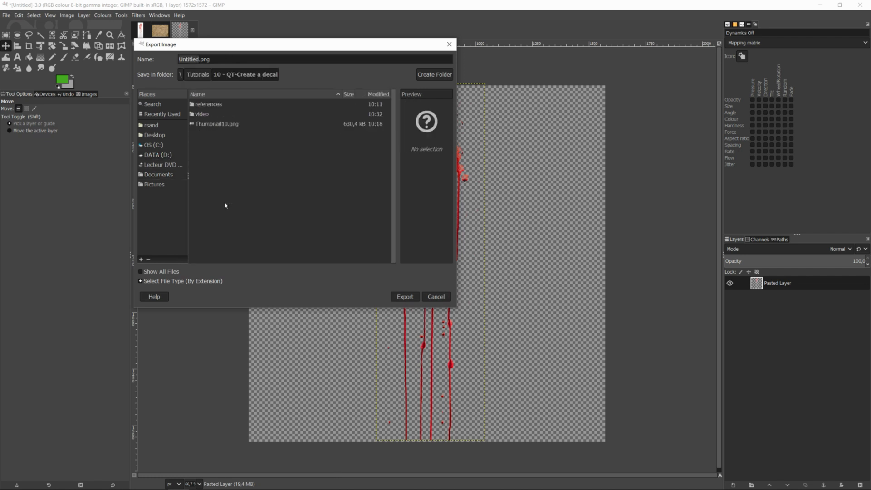
{"action": "double_click", "coordinate": [208, 104]}
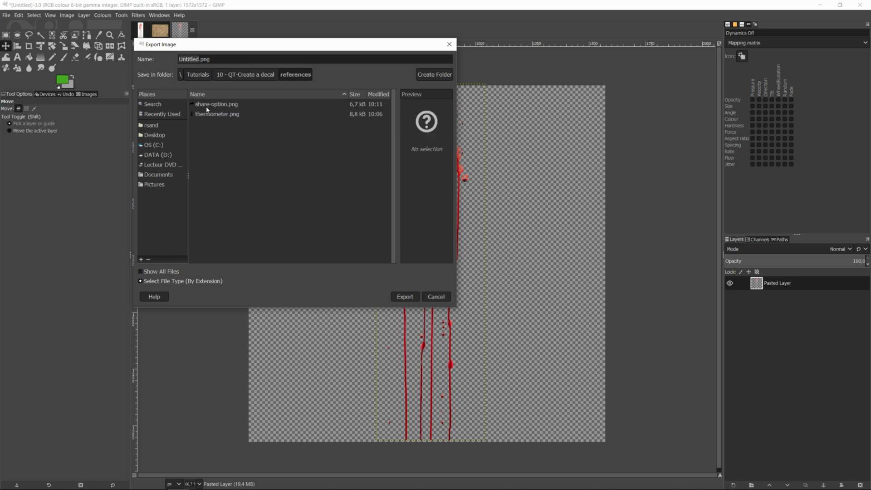
{"action": "double_click", "coordinate": [197, 59]}
{"action": "type", "text": "Blood1"}
{"action": "left_click", "coordinate": [410, 296]}
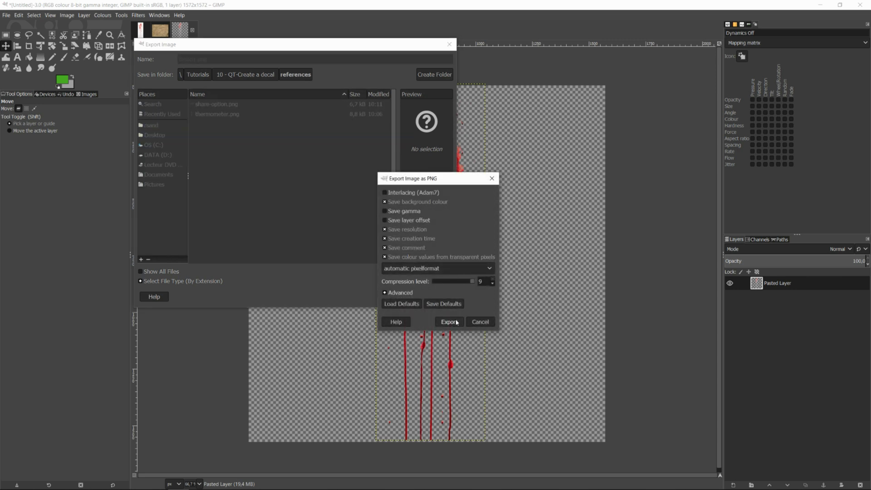
{"action": "left_click", "coordinate": [449, 321]}
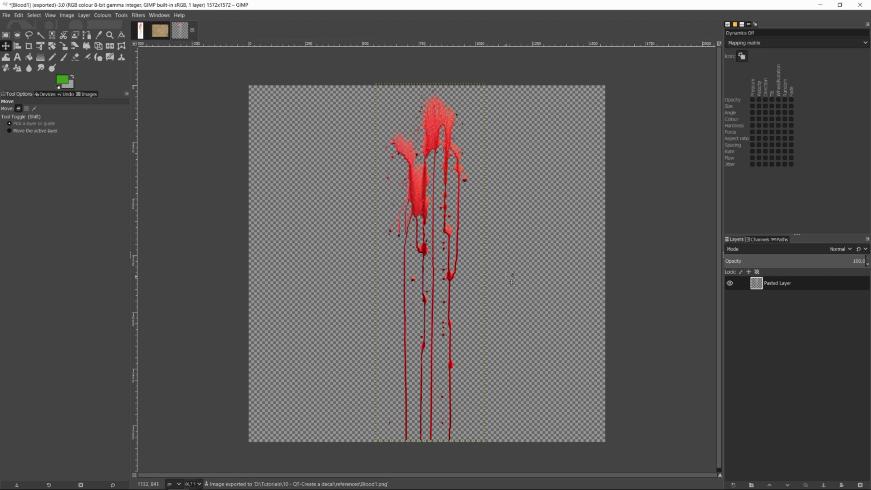
{"action": "mouse_move", "coordinate": [199, 487]}
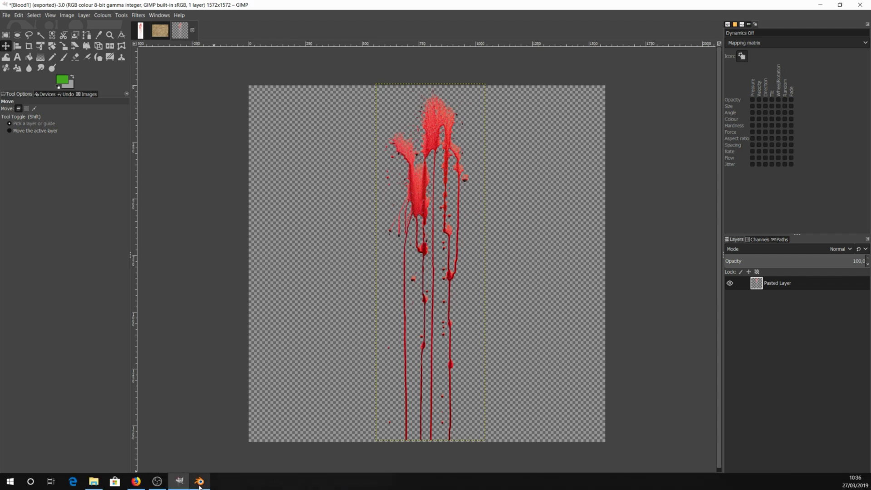
{"action": "left_click", "coordinate": [136, 482]}
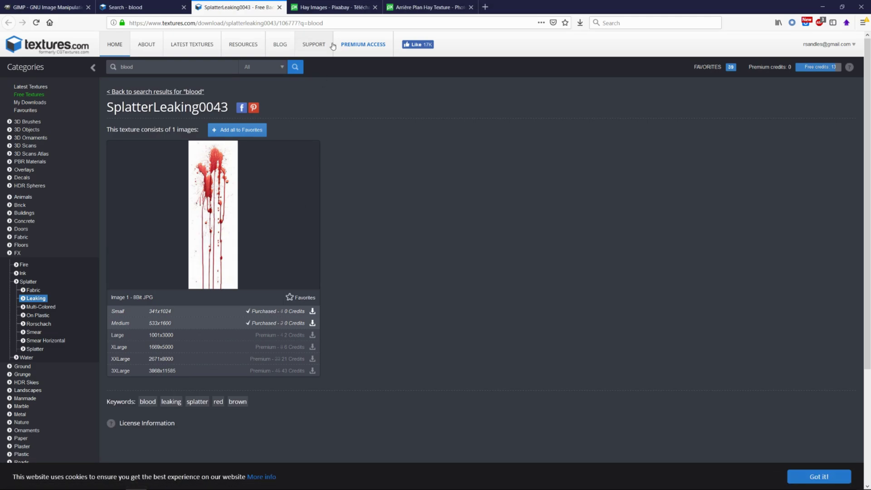
{"action": "left_click", "coordinate": [334, 7]}
{"action": "scroll", "coordinate": [400, 200], "scroll_direction": "up", "scroll_amount": 10}
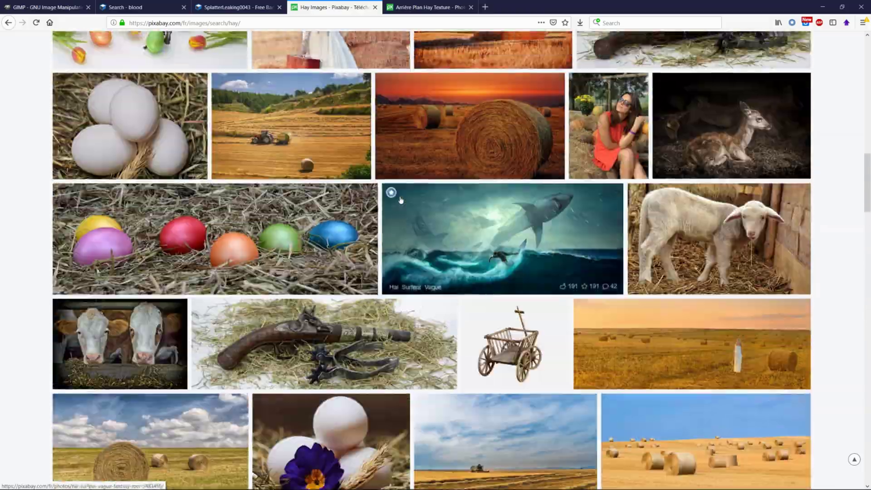
{"action": "scroll", "coordinate": [401, 200], "scroll_direction": "up", "scroll_amount": 10}
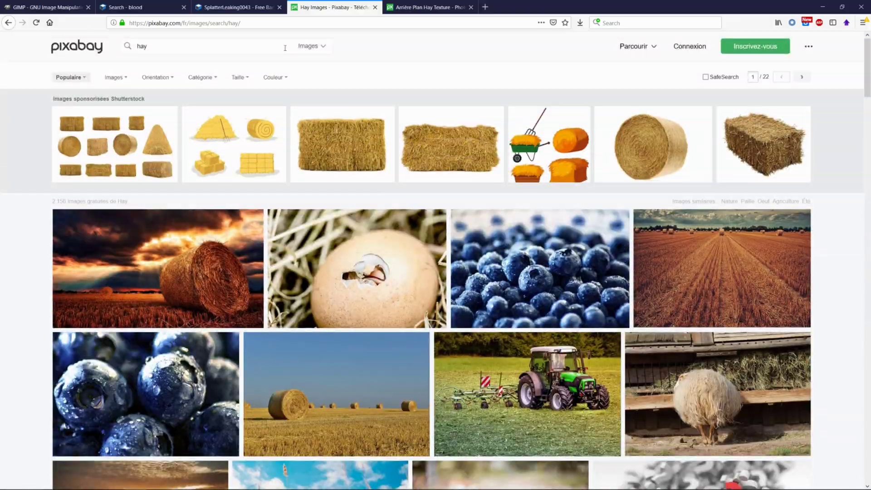
{"action": "scroll", "coordinate": [377, 254], "scroll_direction": "down", "scroll_amount": 12}
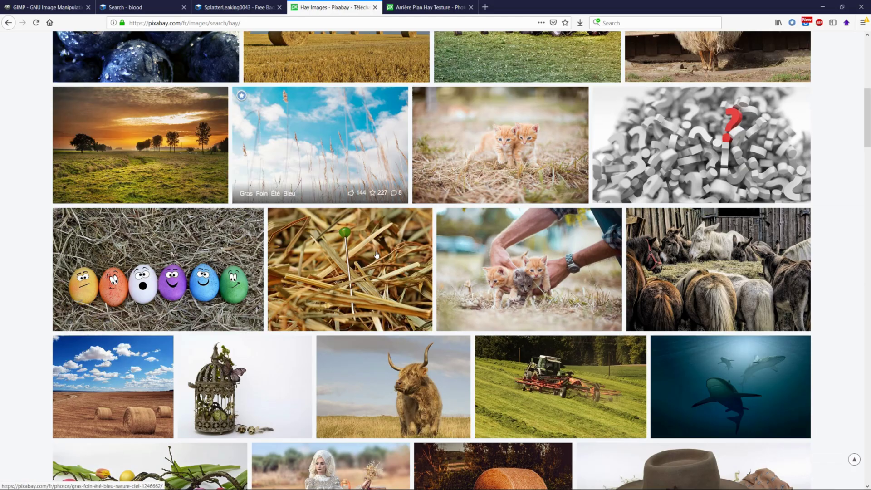
{"action": "scroll", "coordinate": [384, 261], "scroll_direction": "down", "scroll_amount": 10}
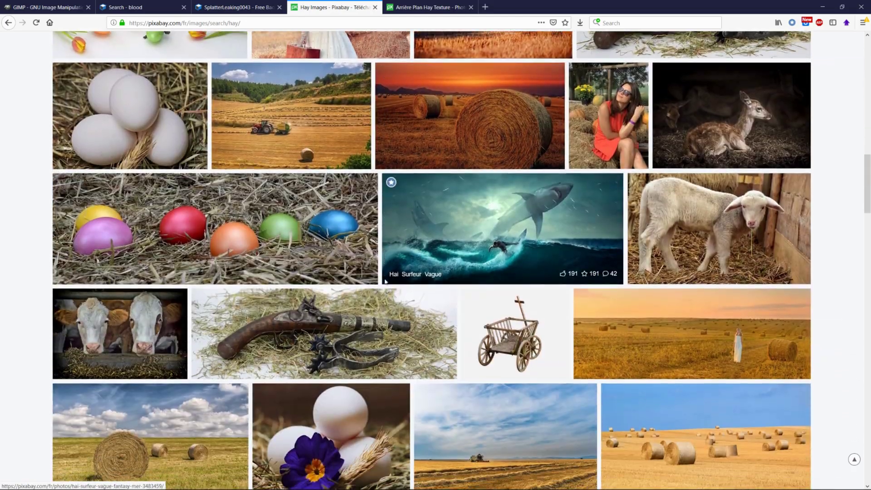
{"action": "scroll", "coordinate": [388, 291], "scroll_direction": "down", "scroll_amount": 8}
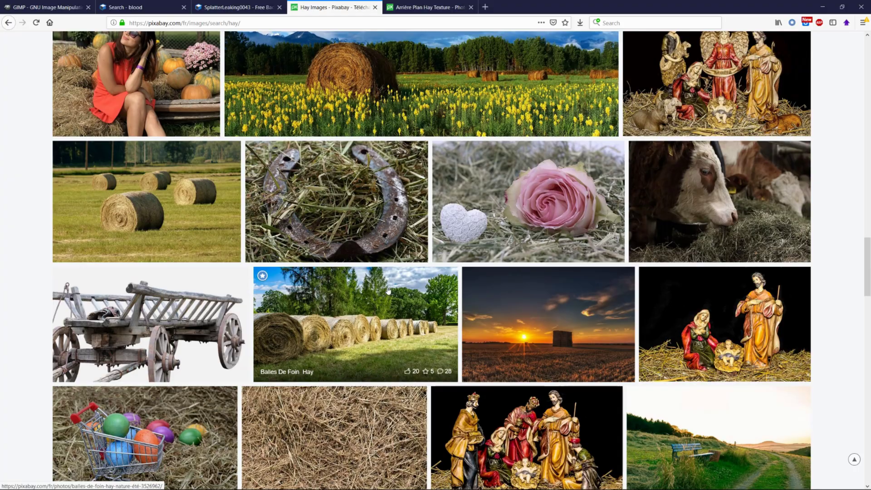
{"action": "scroll", "coordinate": [435, 156], "scroll_direction": "up", "scroll_amount": 10}
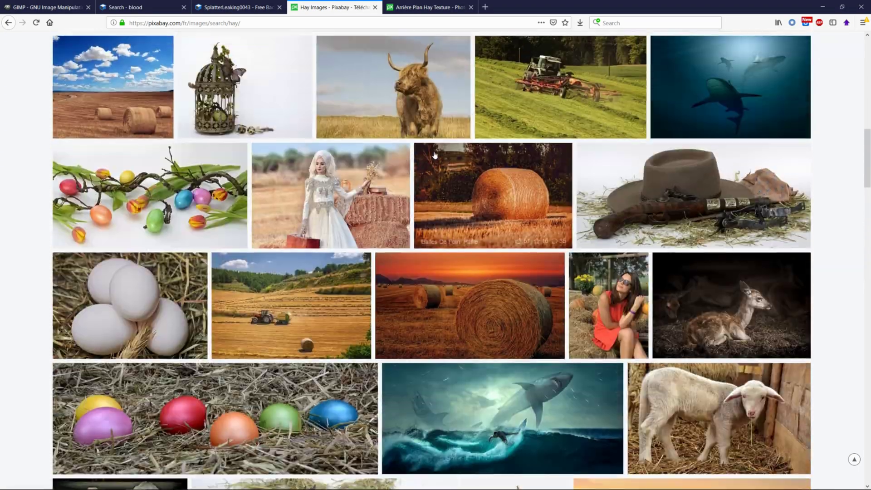
{"action": "left_click", "coordinate": [431, 6]}
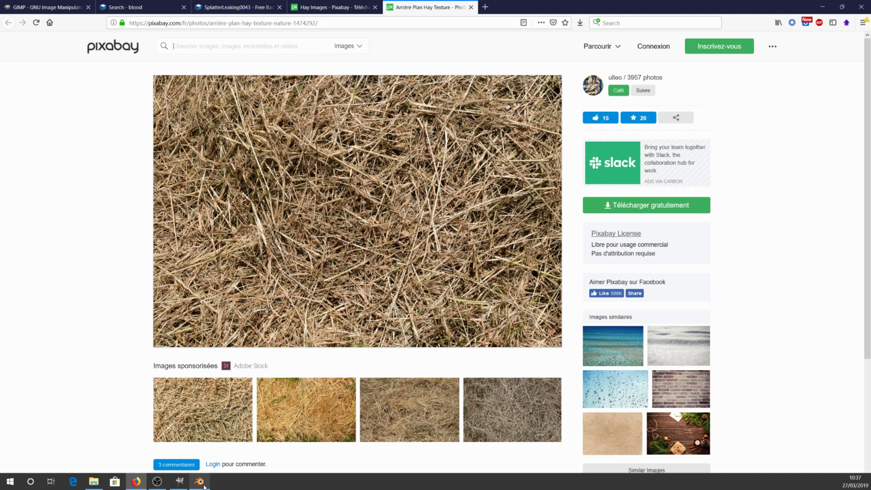
{"action": "mouse_move", "coordinate": [205, 487]}
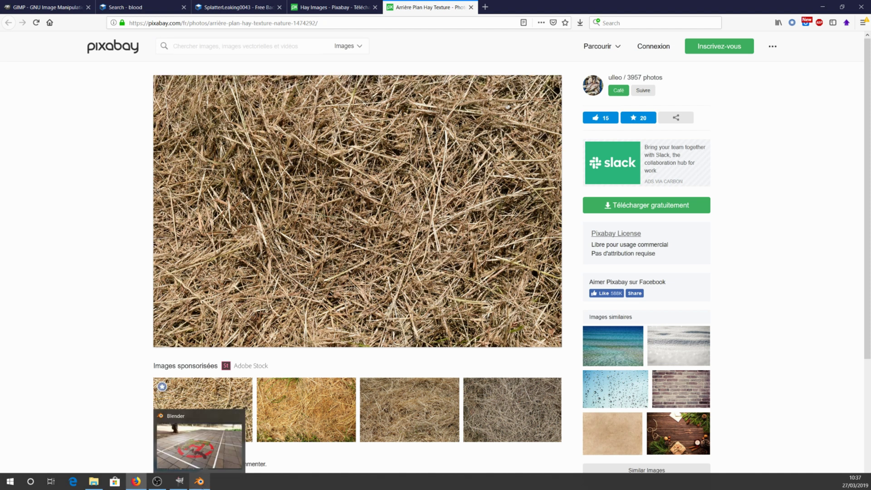
Switch to hay.jpg, select the light straws by colour at threshold 128.2, and copy them
{"action": "left_click", "coordinate": [180, 481]}
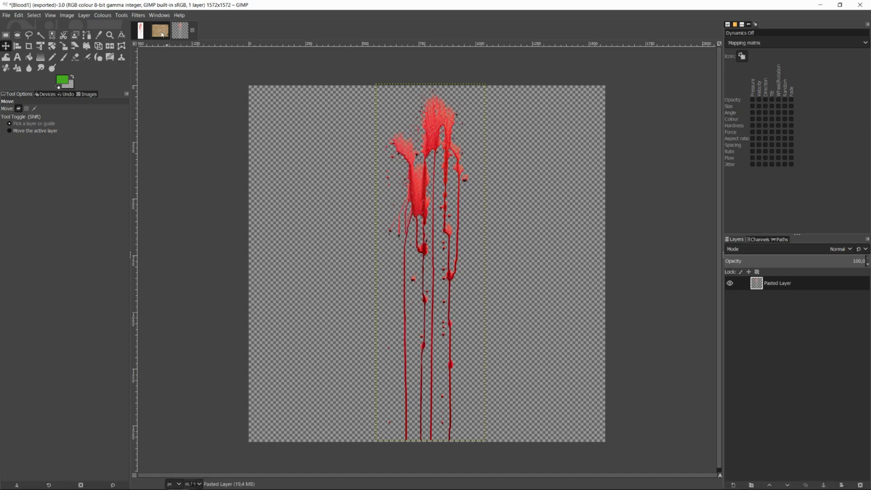
{"action": "key", "text": "alt+2"}
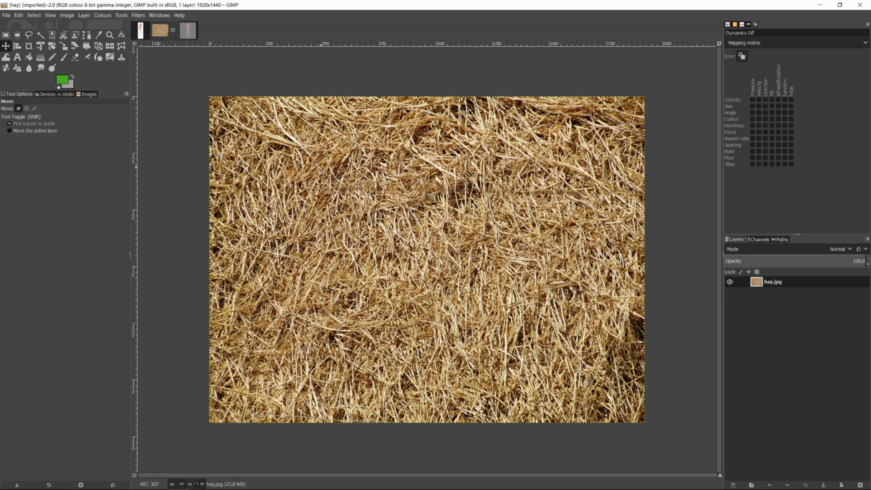
{"action": "left_click", "coordinate": [52, 35]}
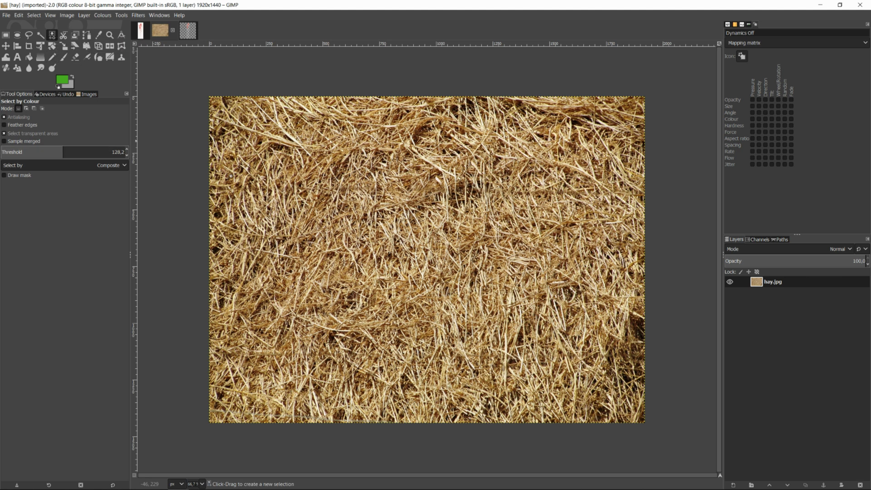
{"action": "scroll", "coordinate": [292, 141], "scroll_direction": "up", "scroll_amount": 2}
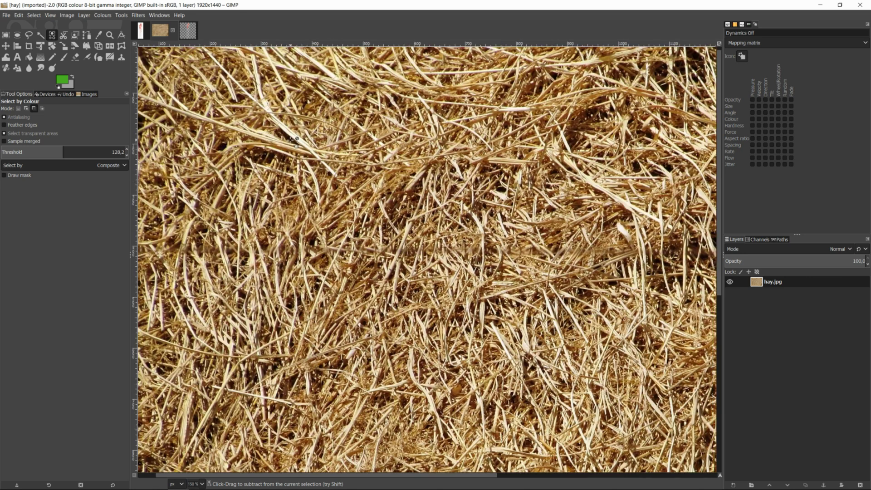
{"action": "scroll", "coordinate": [292, 141], "scroll_direction": "up", "scroll_amount": 1}
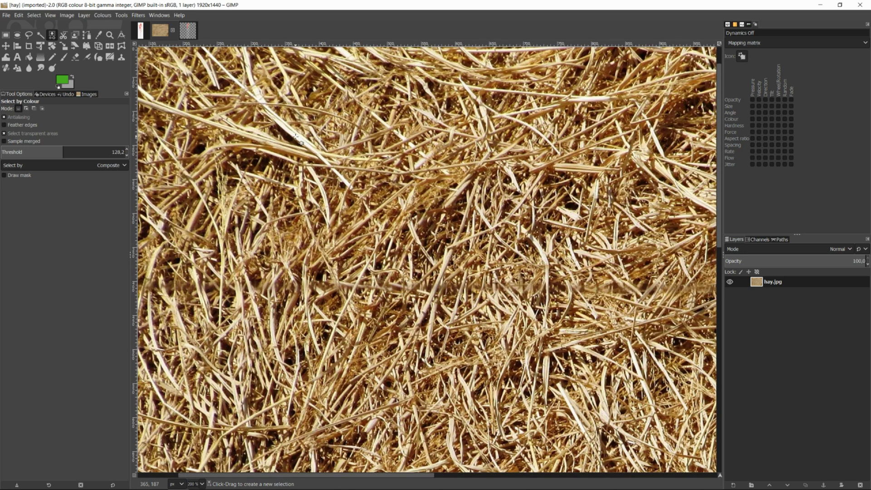
{"action": "left_click", "coordinate": [361, 181]}
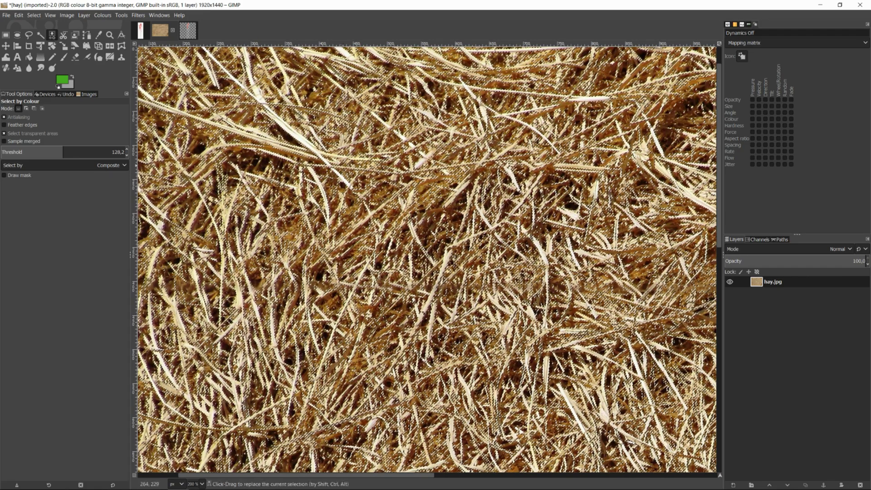
{"action": "scroll", "coordinate": [424, 225], "scroll_direction": "down", "scroll_amount": 3}
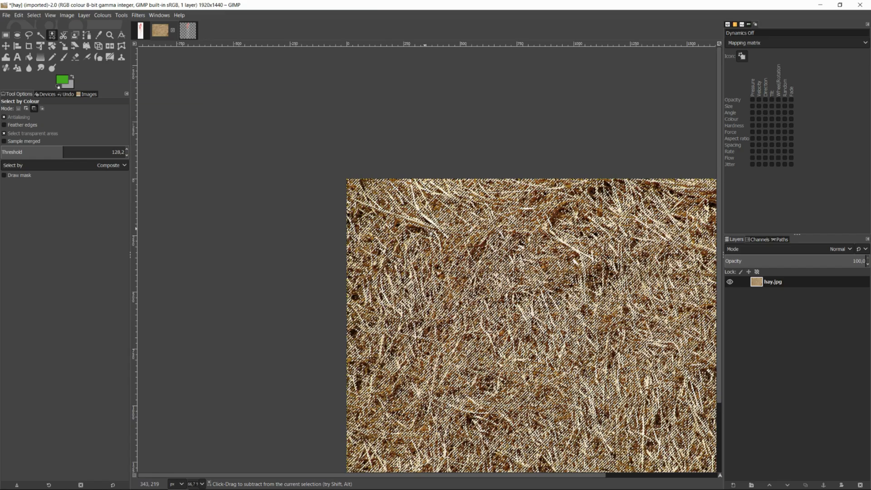
{"action": "scroll", "coordinate": [425, 227], "scroll_direction": "up", "scroll_amount": 2}
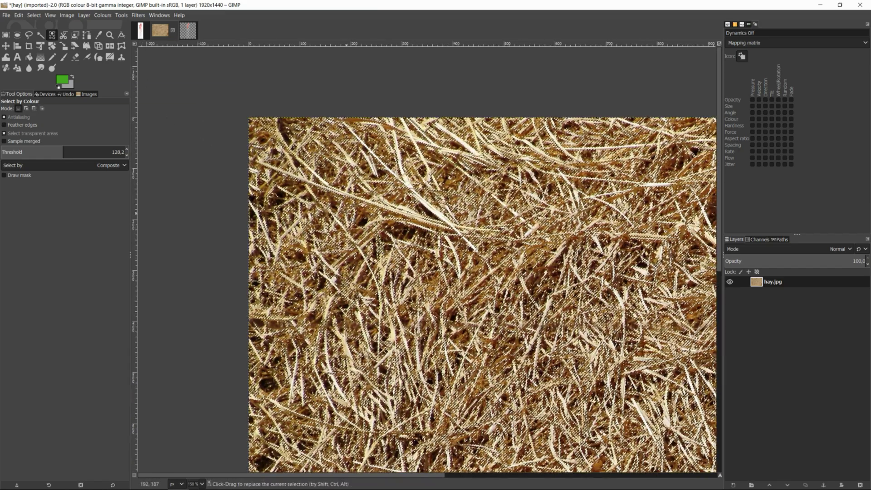
{"action": "key", "text": "ctrl+c"}
Create a new 1920x1440 image from the copied straws on transparency
{"action": "left_click", "coordinate": [6, 15]}
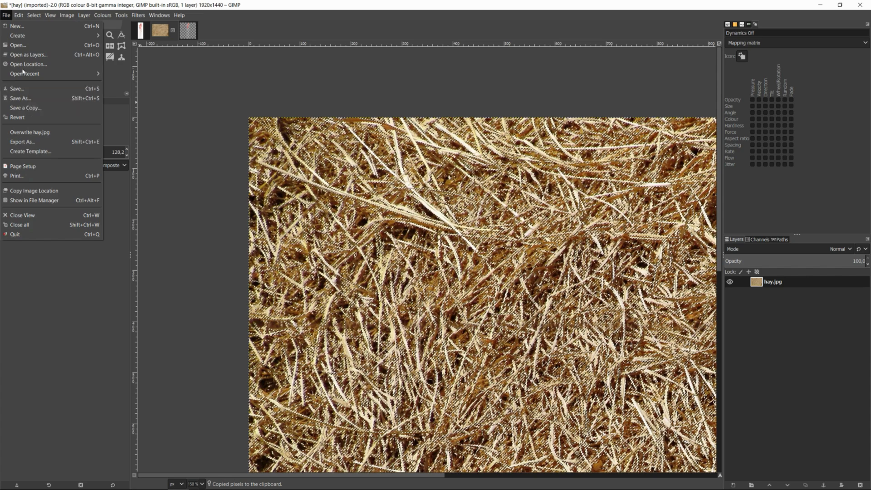
{"action": "mouse_move", "coordinate": [67, 36]}
{"action": "left_click", "coordinate": [128, 36]}
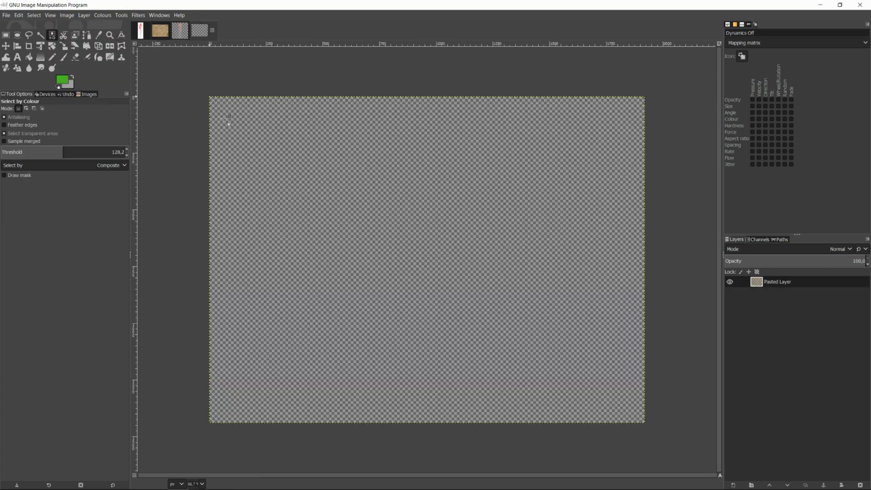
{"action": "key", "text": "1"}
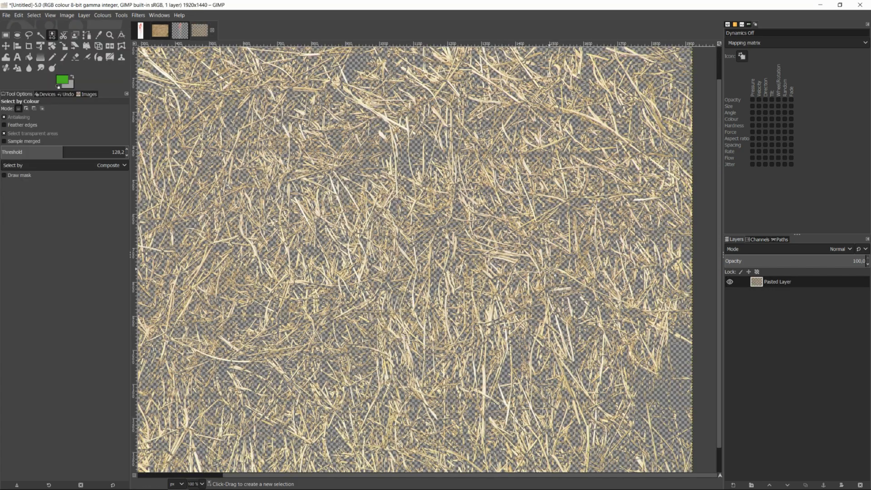
{"action": "key", "text": "minus"}
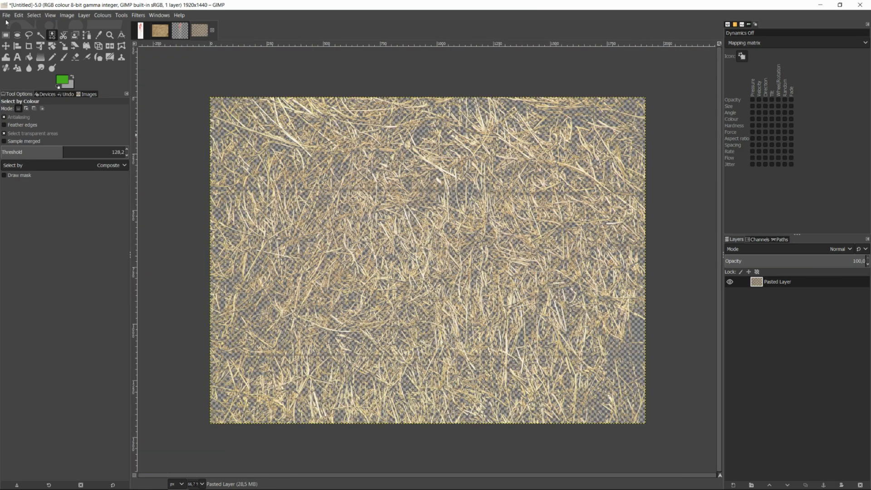
Export the straws image as Hay.png to the references folder
{"action": "left_click", "coordinate": [6, 15]}
{"action": "left_click", "coordinate": [39, 143]}
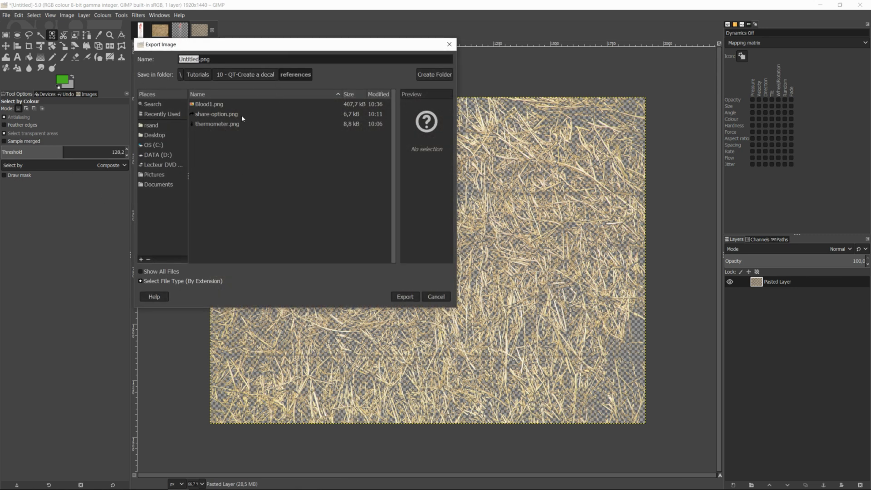
{"action": "type", "text": "Hay"}
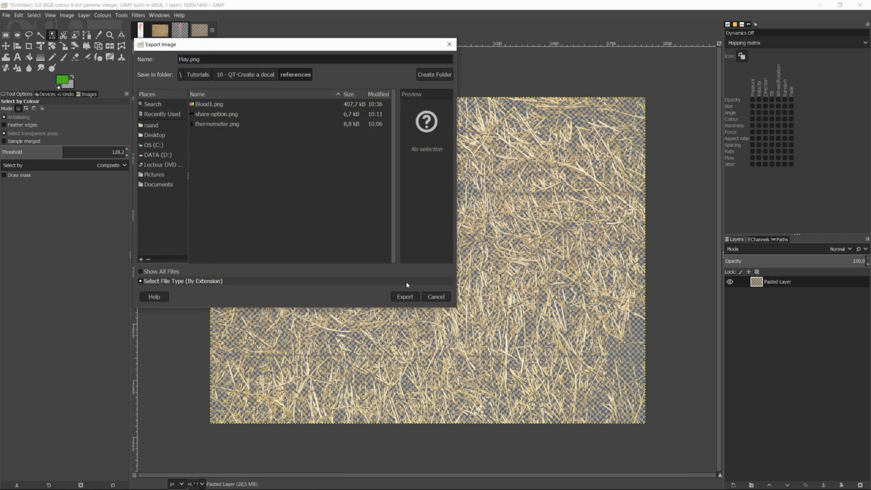
{"action": "left_click", "coordinate": [407, 298]}
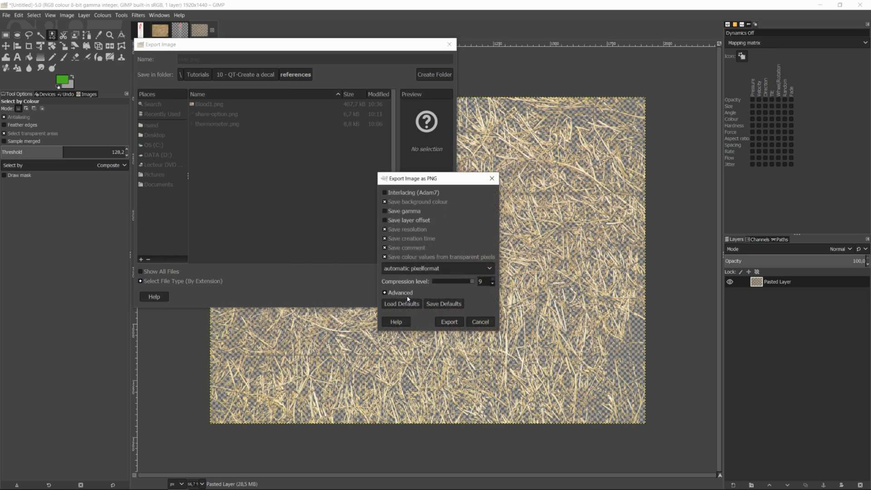
{"action": "left_click", "coordinate": [450, 322]}
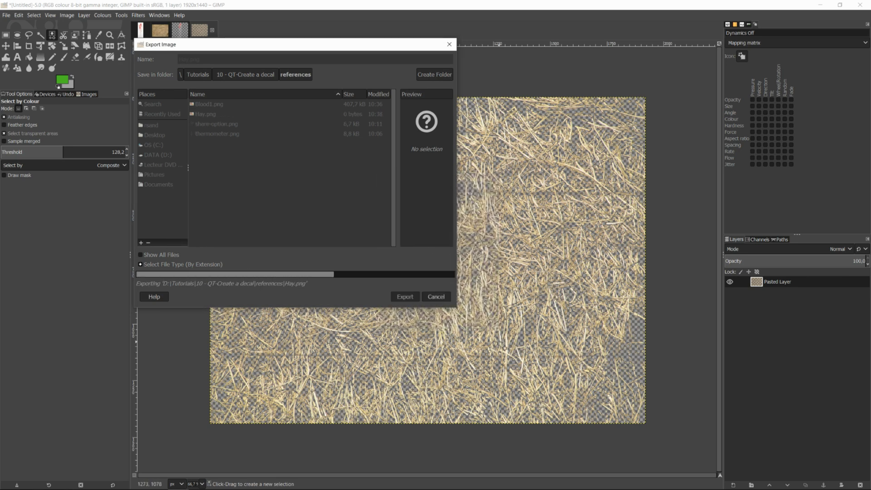
Back on the hay photo, reselect the straws with a Select by Colour threshold of 58.8
{"action": "left_click", "coordinate": [159, 30]}
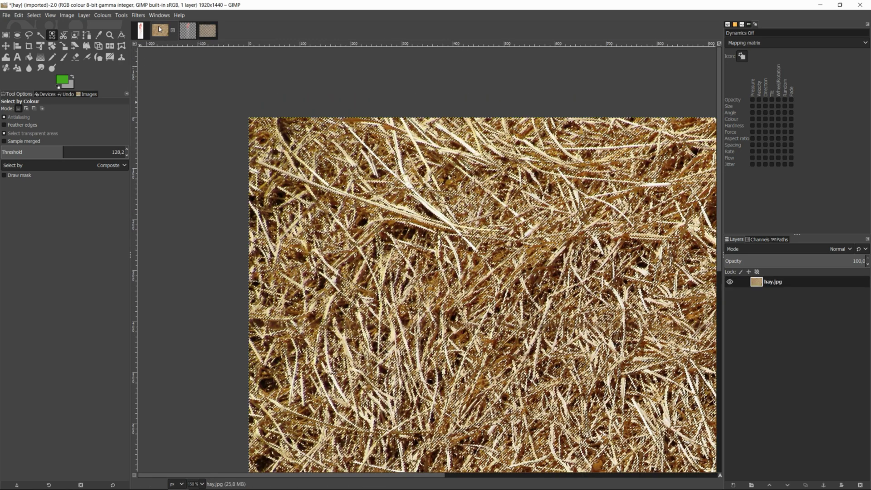
{"action": "scroll", "coordinate": [408, 199], "scroll_direction": "down", "scroll_amount": 5}
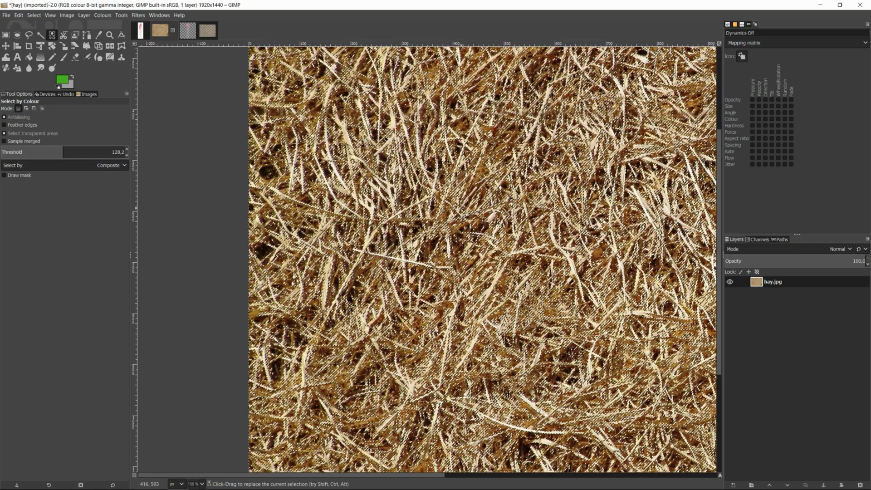
{"action": "scroll", "coordinate": [519, 221], "scroll_direction": "down", "scroll_amount": 2}
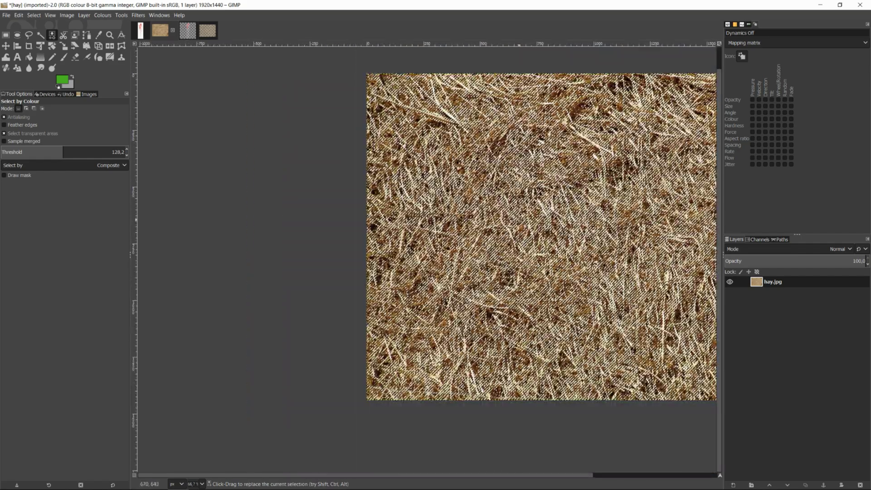
{"action": "scroll", "coordinate": [519, 221], "scroll_direction": "right", "scroll_amount": 5}
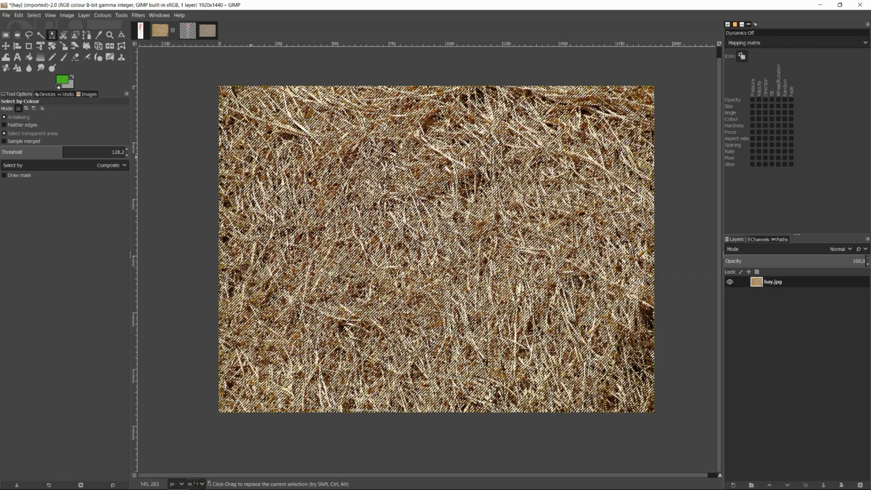
{"action": "left_click", "coordinate": [30, 152]}
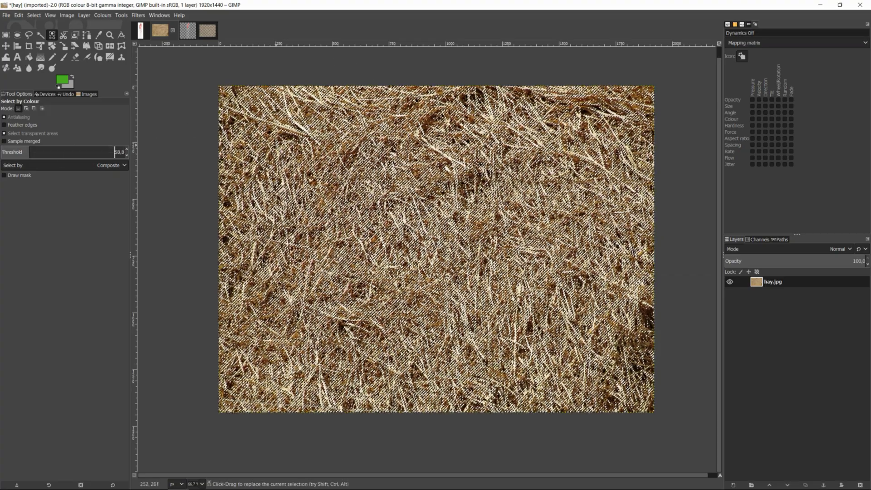
{"action": "scroll", "coordinate": [296, 123], "scroll_direction": "up", "scroll_amount": 3}
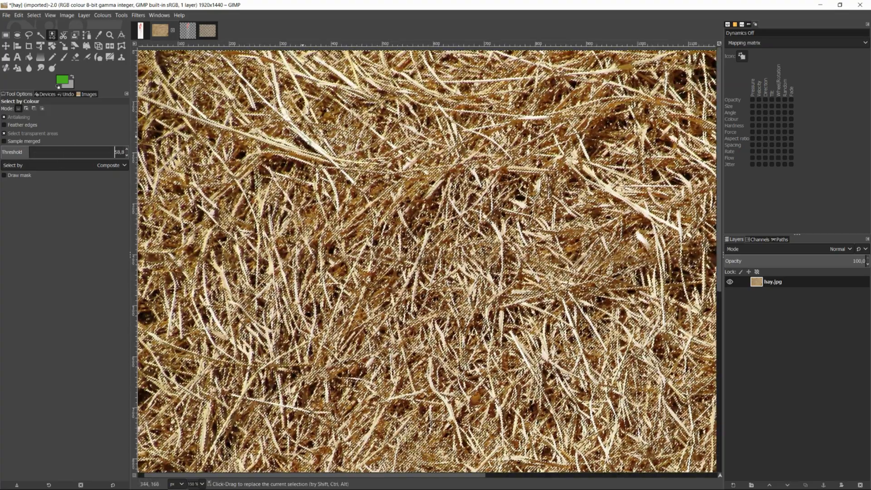
{"action": "key", "text": "ctrl+shift+a"}
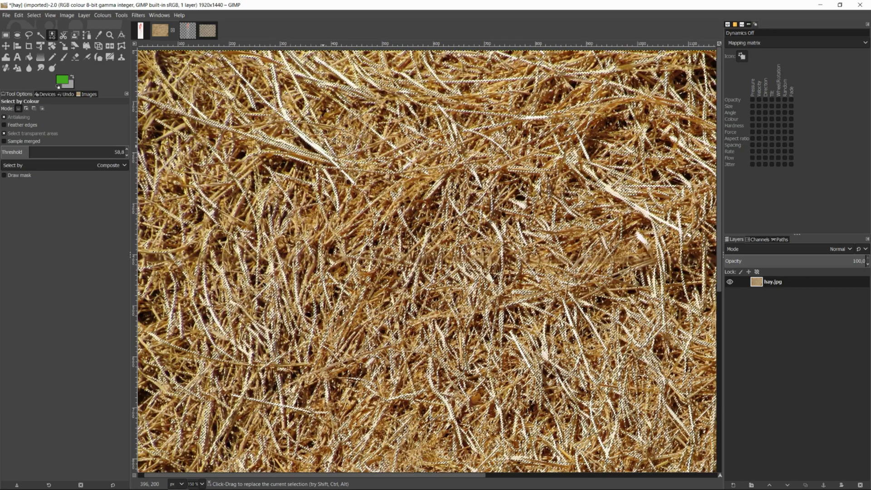
{"action": "scroll", "coordinate": [426, 261], "scroll_direction": "down", "scroll_amount": 1}
{"action": "scroll", "coordinate": [461, 193], "scroll_direction": "down", "scroll_amount": 2}
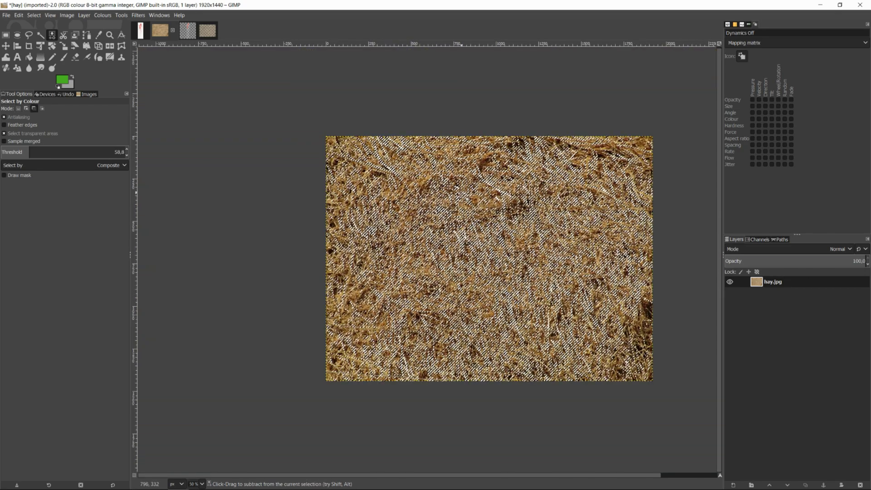
{"action": "scroll", "coordinate": [462, 192], "scroll_direction": "up", "scroll_amount": 1}
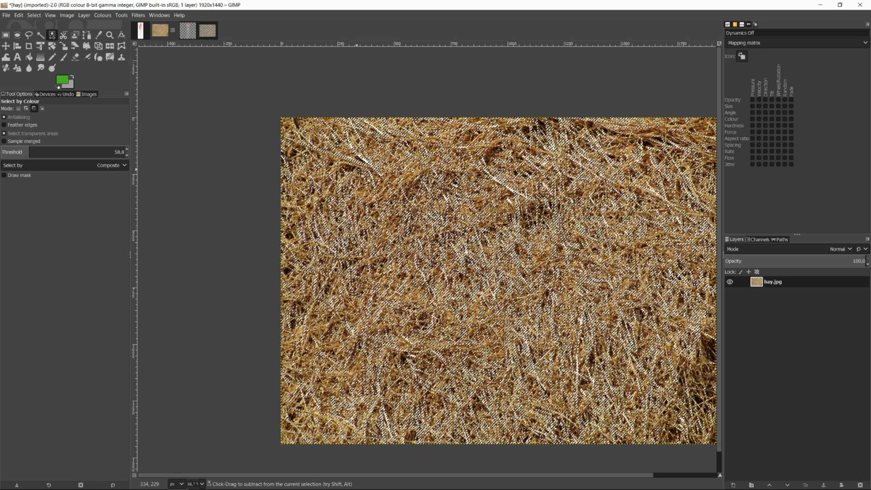
Copy the selected straws and create a new image from the clipboard
{"action": "key", "text": "ctrl+c"}
{"action": "left_click", "coordinate": [6, 15]}
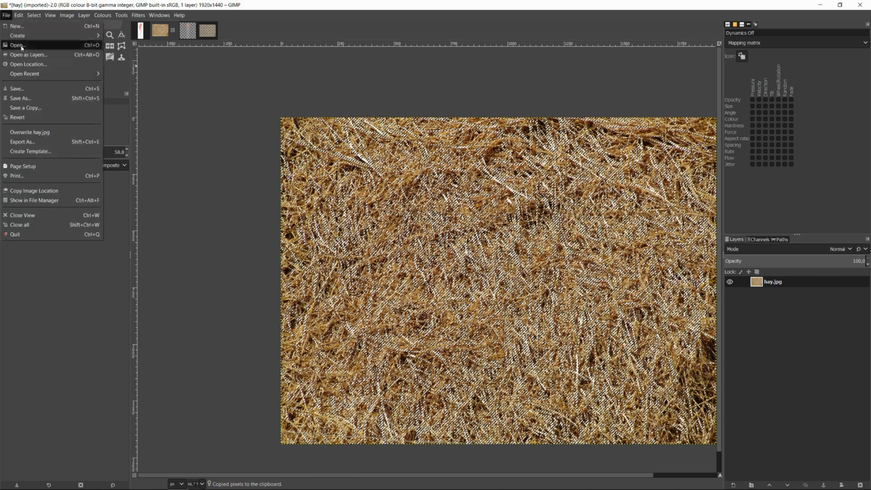
{"action": "mouse_move", "coordinate": [49, 35]}
{"action": "left_click", "coordinate": [175, 36]}
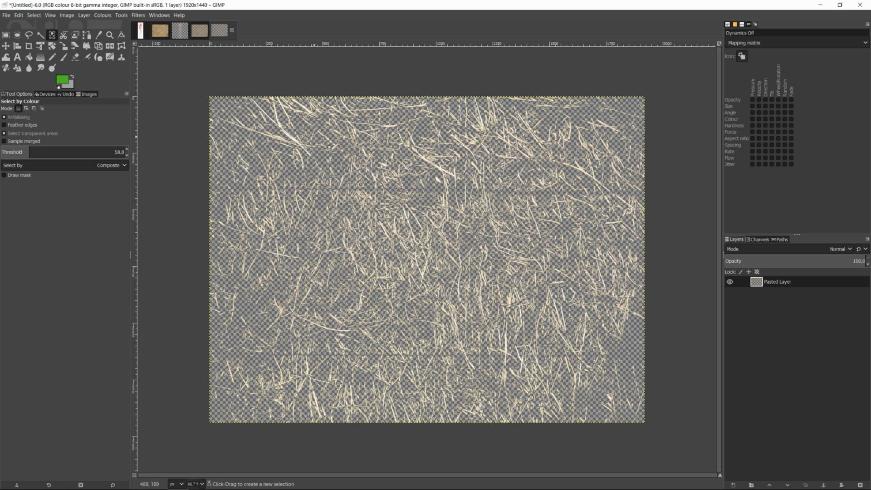
Add a Drop Shadow to the straws: offsets 2.821, blur 0.24, opacity about 1.238
{"action": "left_click", "coordinate": [138, 15]}
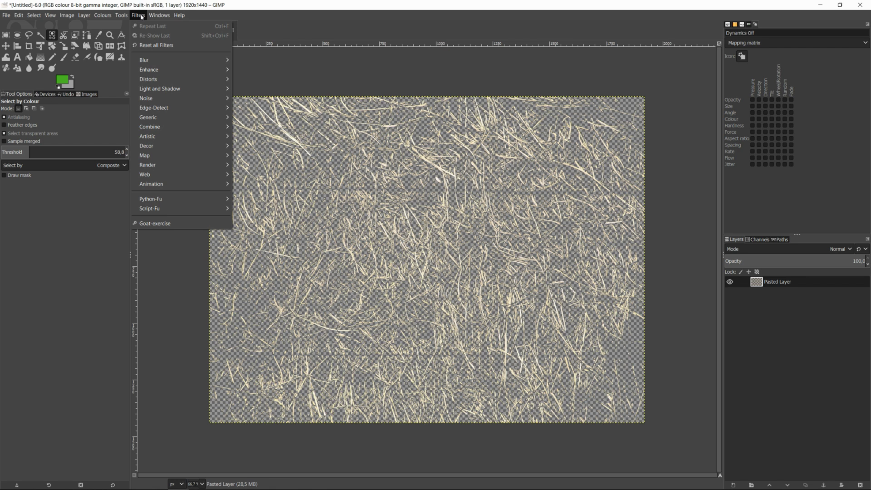
{"action": "mouse_move", "coordinate": [173, 91]}
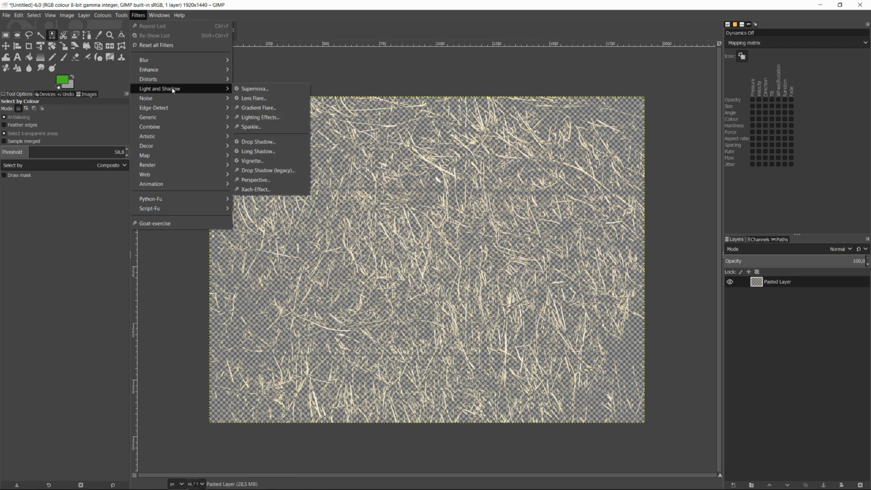
{"action": "left_click", "coordinate": [258, 141]}
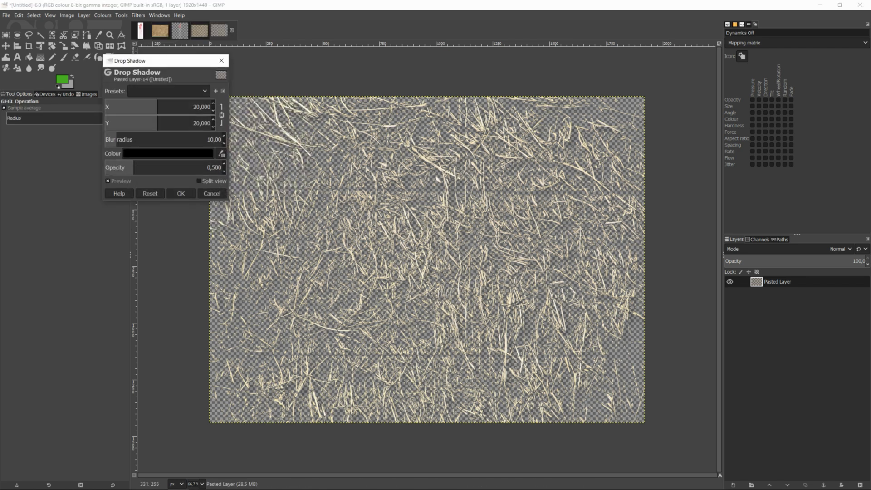
{"action": "scroll", "coordinate": [440, 215], "scroll_direction": "up", "scroll_amount": 1}
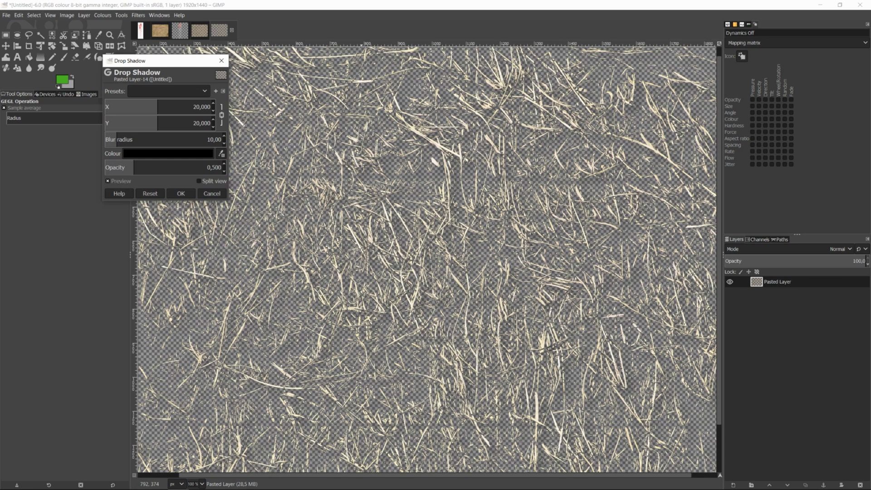
{"action": "left_click_drag", "start_coordinate": [158, 107], "coordinate": [156, 107]}
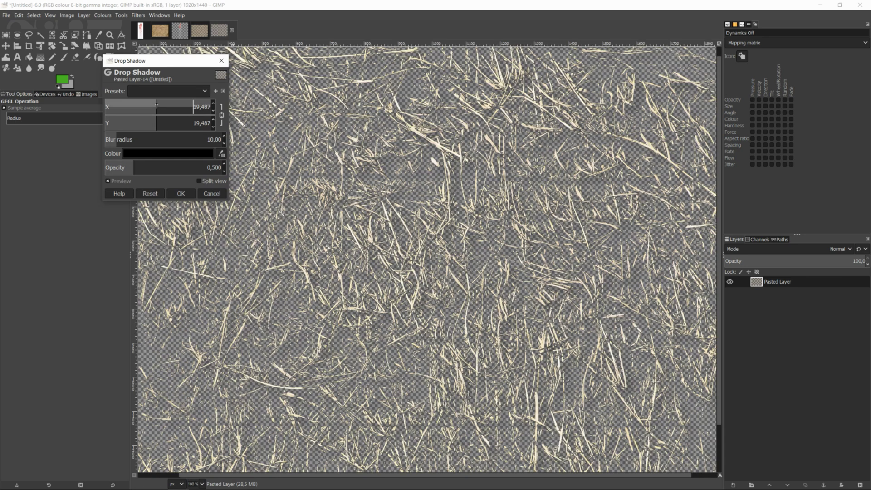
{"action": "left_click_drag", "start_coordinate": [131, 139], "coordinate": [106, 137]}
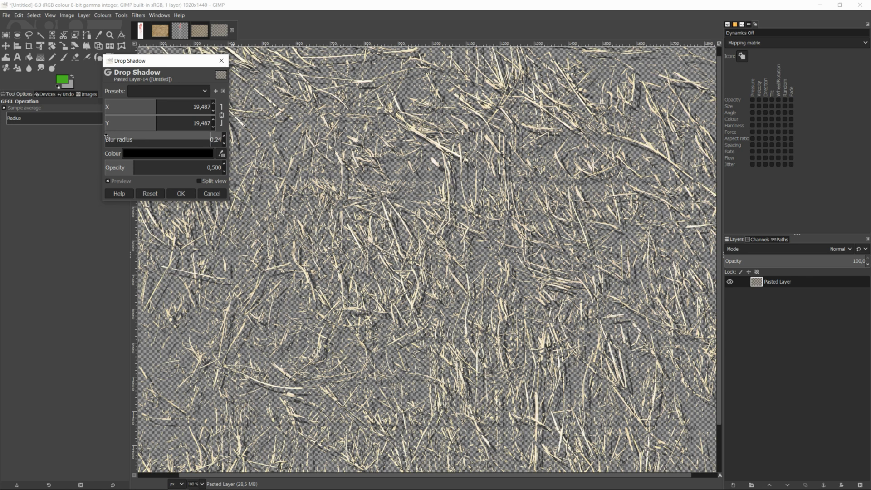
{"action": "left_click_drag", "start_coordinate": [157, 107], "coordinate": [114, 108]}
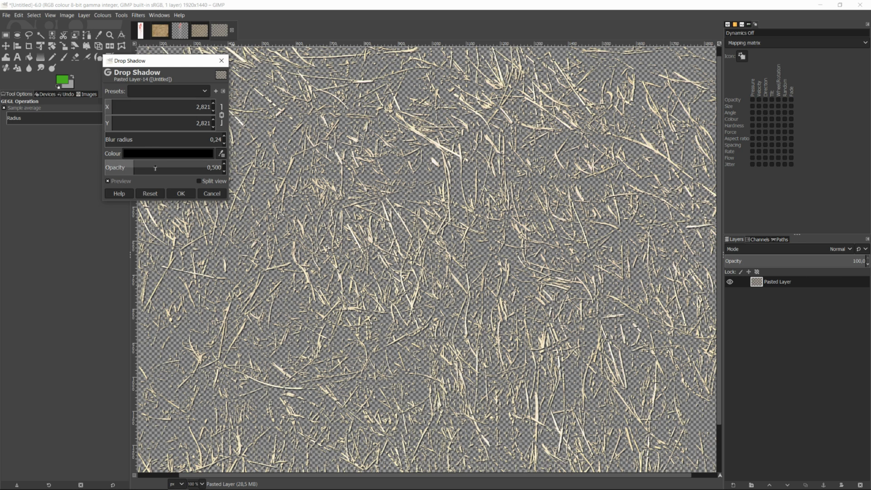
{"action": "left_click_drag", "start_coordinate": [134, 164], "coordinate": [177, 169]}
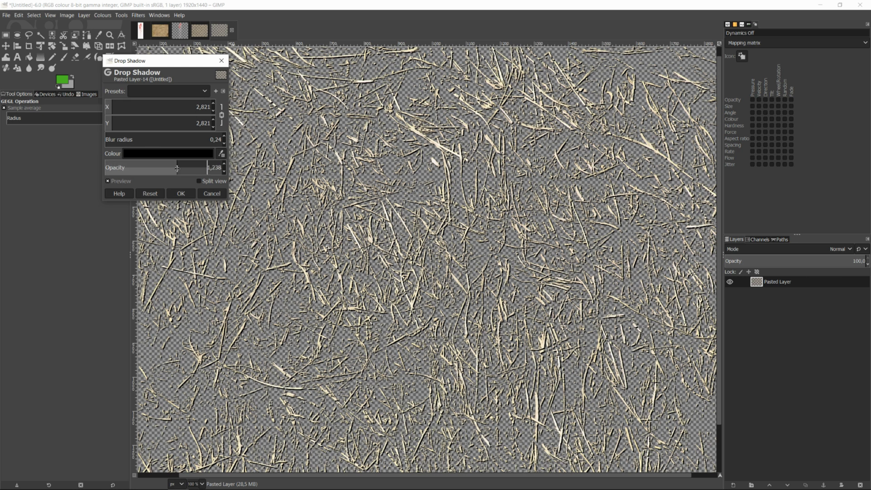
Apply the drop shadow and resize the canvas to 1024×1024 pixels
{"action": "left_click", "coordinate": [180, 193]}
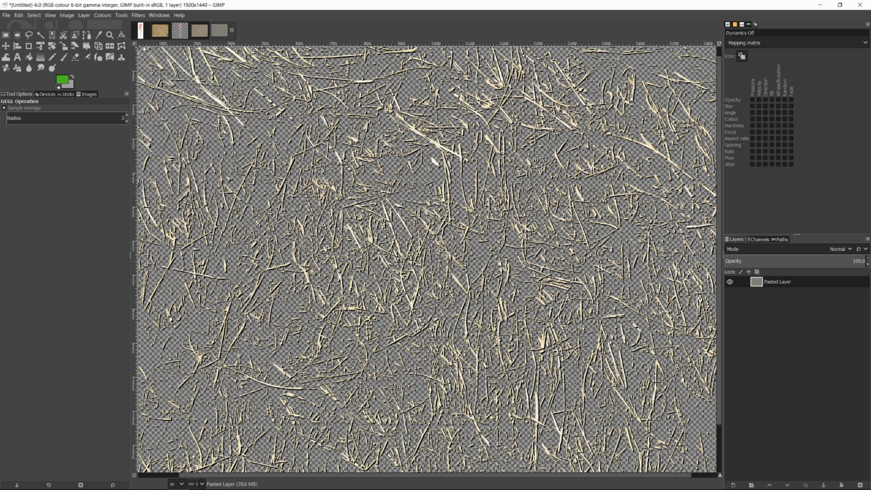
{"action": "left_click", "coordinate": [68, 15]}
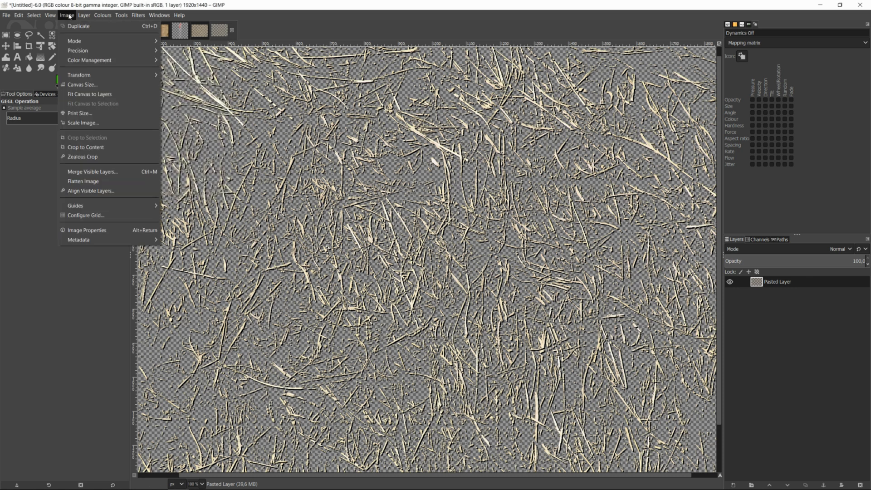
{"action": "left_click", "coordinate": [89, 85]}
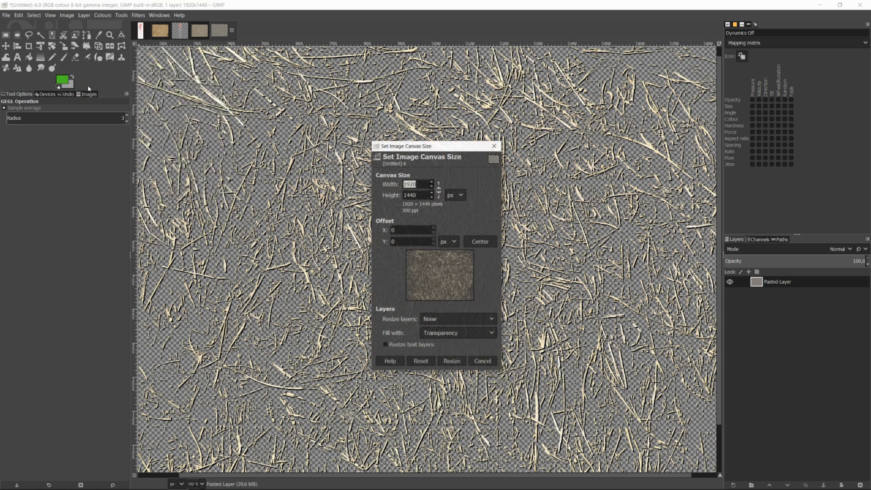
{"action": "left_click", "coordinate": [416, 184]}
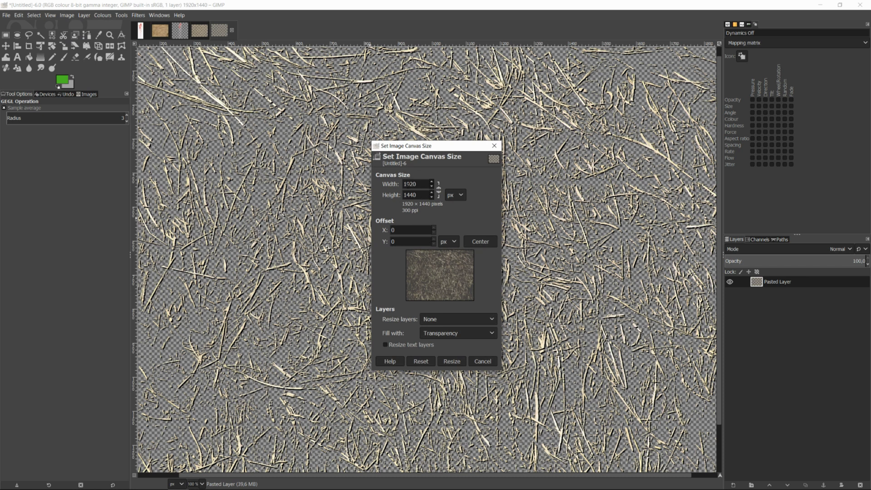
{"action": "left_click_drag", "start_coordinate": [420, 184], "coordinate": [395, 186]}
{"action": "type", "text": "1024"}
{"action": "left_click", "coordinate": [423, 194]}
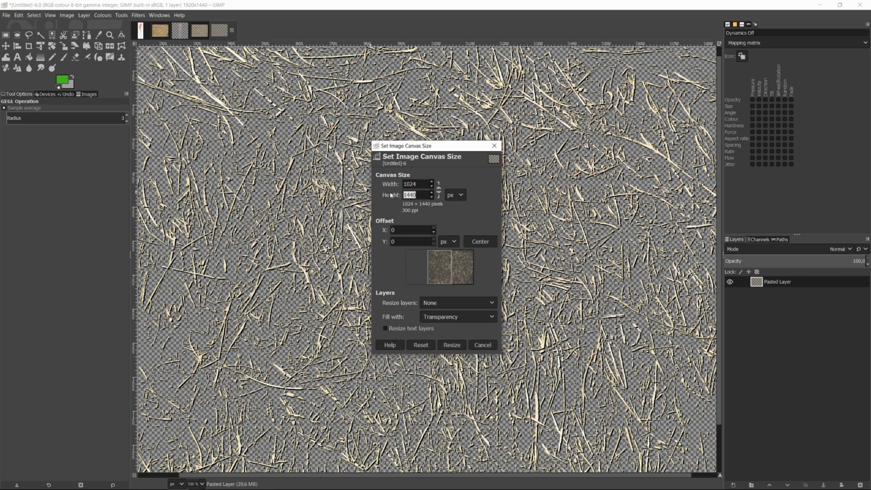
{"action": "type", "text": "1024"}
{"action": "key", "text": "Tab"}
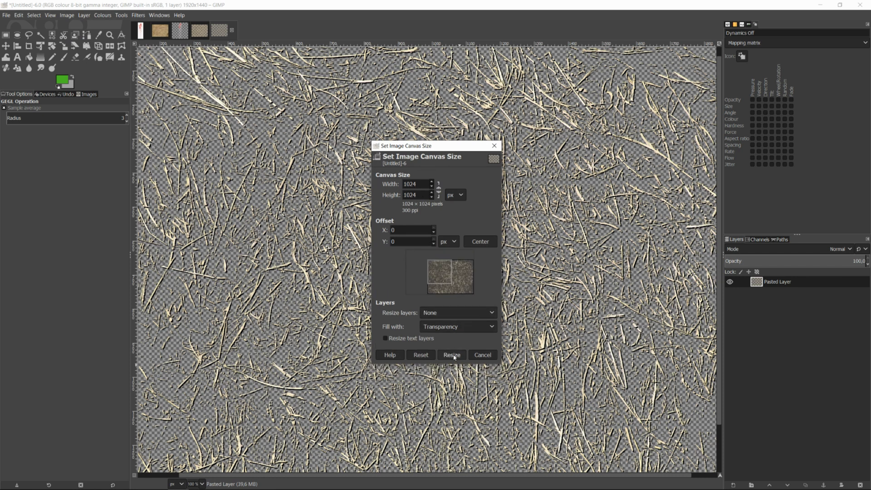
{"action": "left_click", "coordinate": [452, 355]}
Zoom out and move the straw layer so it covers the whole square canvas
{"action": "key", "text": "minus"}
{"action": "key", "text": "minus"}
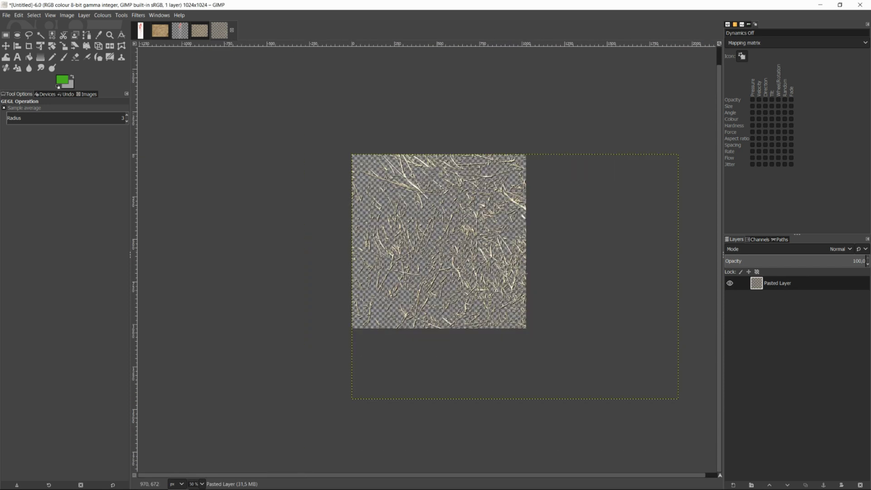
{"action": "key", "text": "m"}
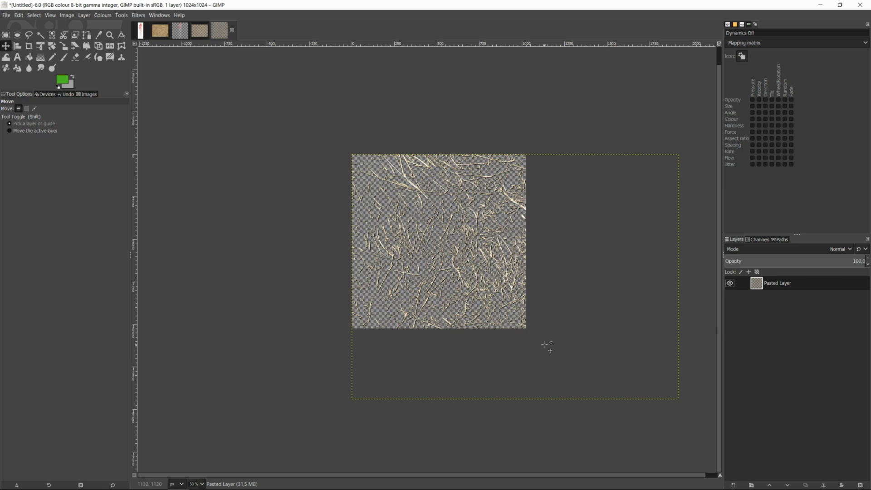
{"action": "left_click_drag", "start_coordinate": [511, 333], "coordinate": [415, 260]}
Export the current crop as Hay2.png in the references folder
{"action": "left_click", "coordinate": [6, 15]}
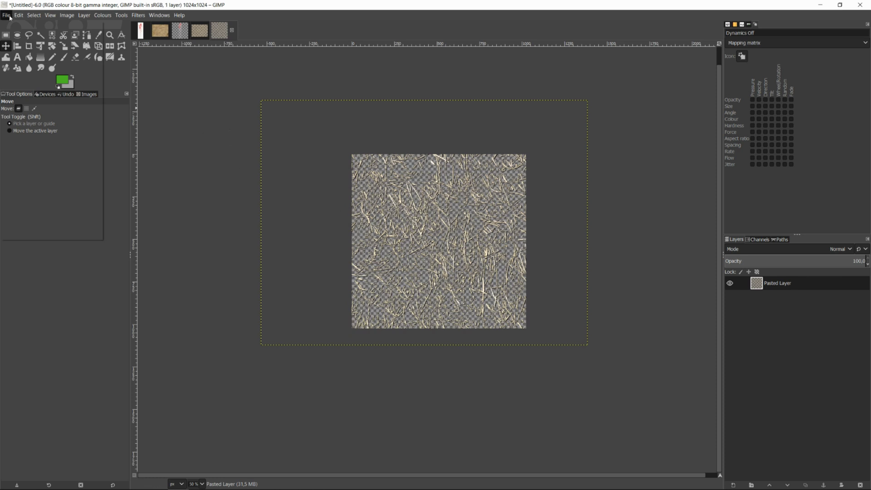
{"action": "left_click", "coordinate": [33, 146]}
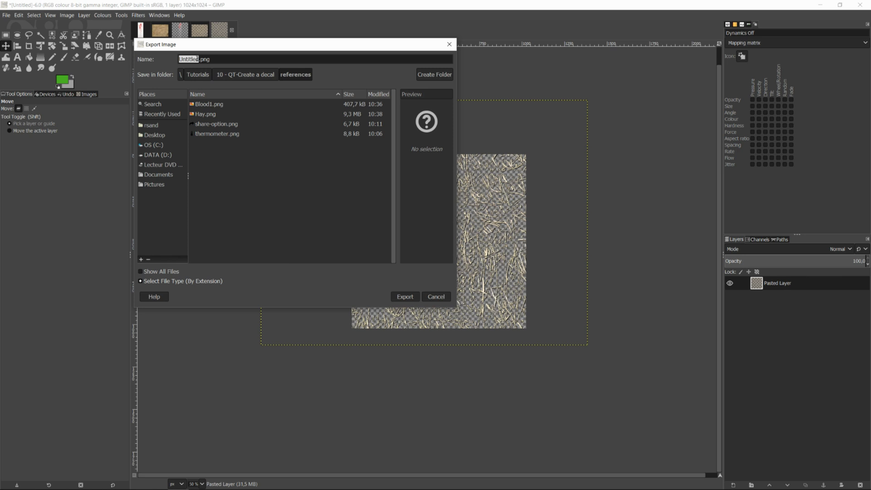
{"action": "type", "text": "Hay2"}
{"action": "left_click", "coordinate": [405, 298]}
{"action": "left_click", "coordinate": [451, 323]}
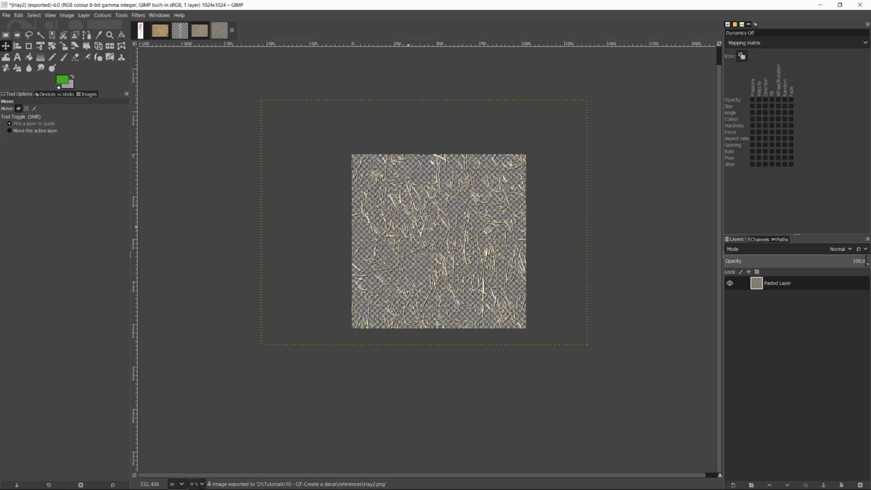
Shift the straw layer to a different area and export it as Hay3.png
{"action": "left_click_drag", "start_coordinate": [409, 227], "coordinate": [476, 278]}
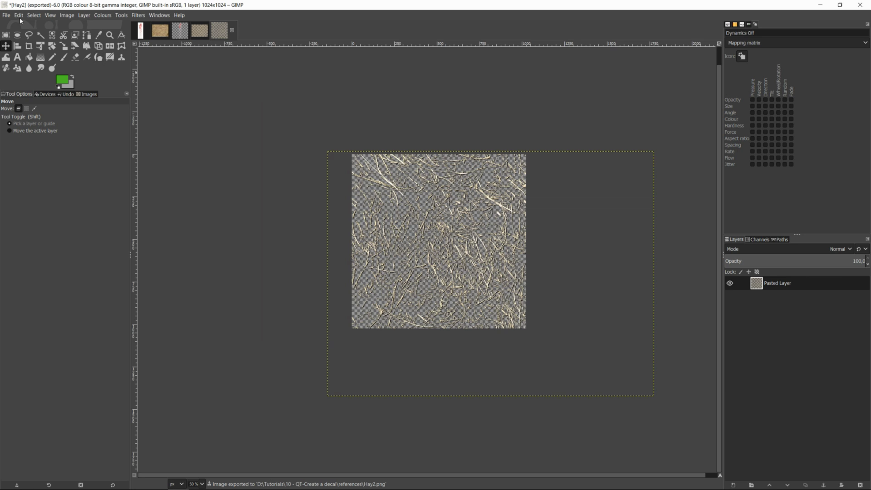
{"action": "left_click", "coordinate": [6, 15]}
{"action": "left_click", "coordinate": [38, 141]}
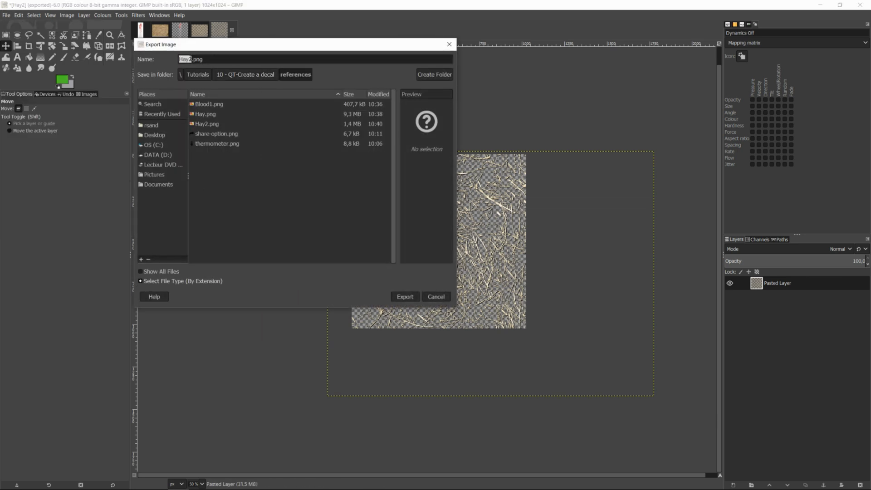
{"action": "type", "text": "3"}
{"action": "left_click", "coordinate": [410, 298]}
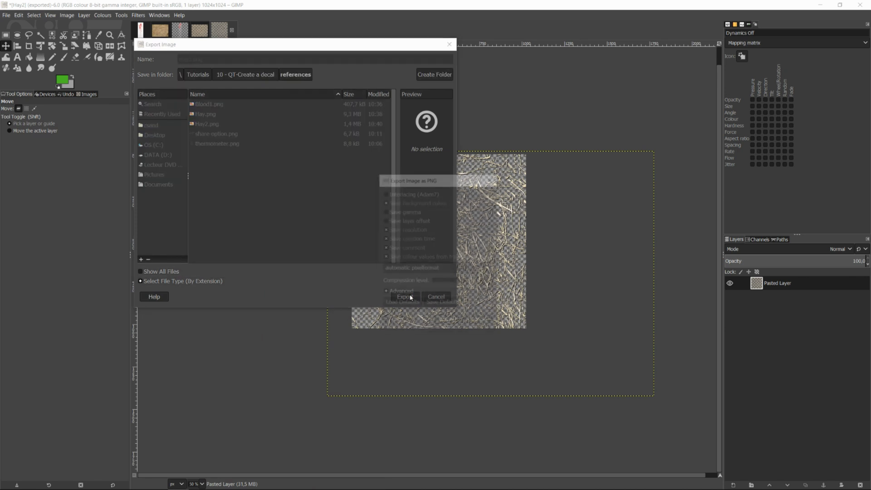
{"action": "left_click", "coordinate": [449, 322]}
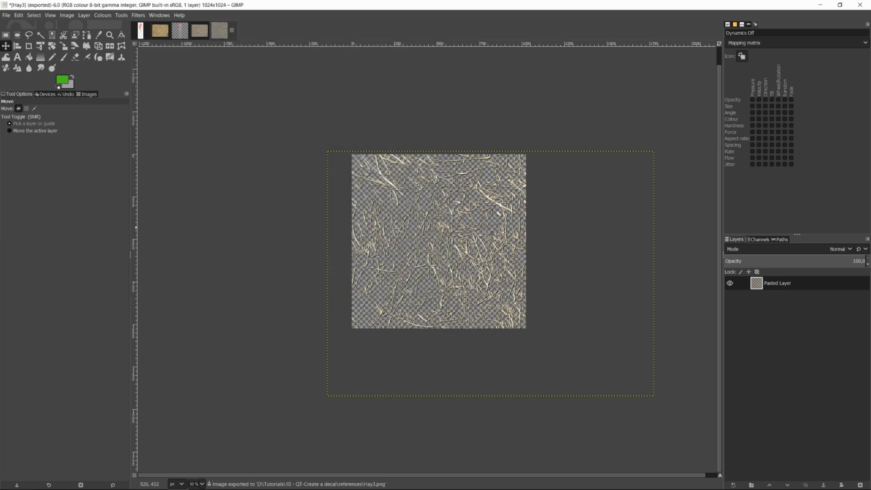
In Blender, view the board from the top and select cell a1
{"action": "left_click", "coordinate": [200, 482]}
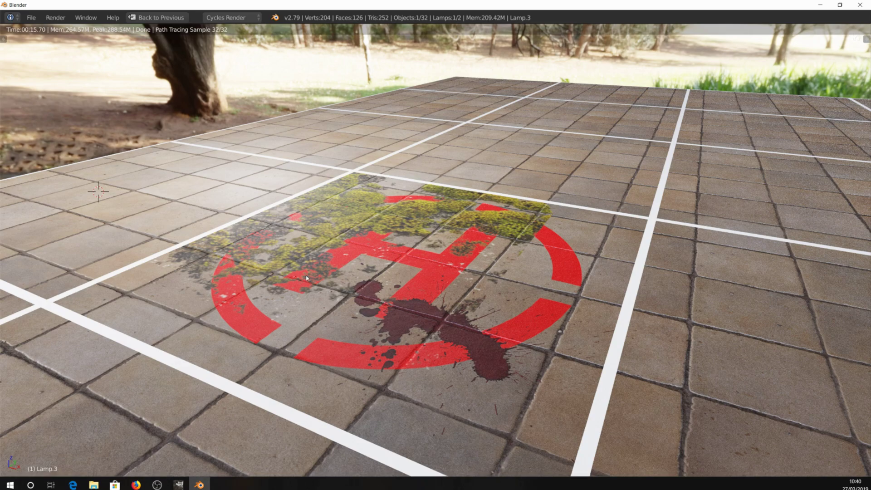
{"action": "key", "text": "ctrl+Up"}
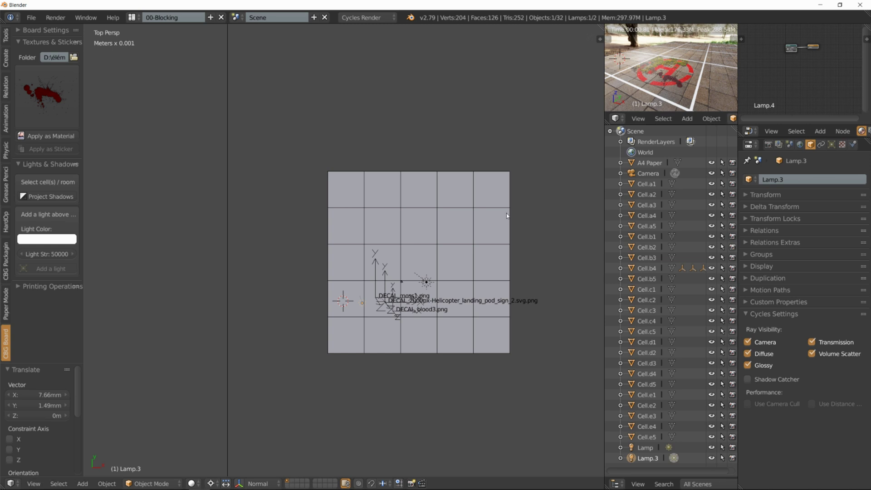
{"action": "right_click", "coordinate": [453, 224]}
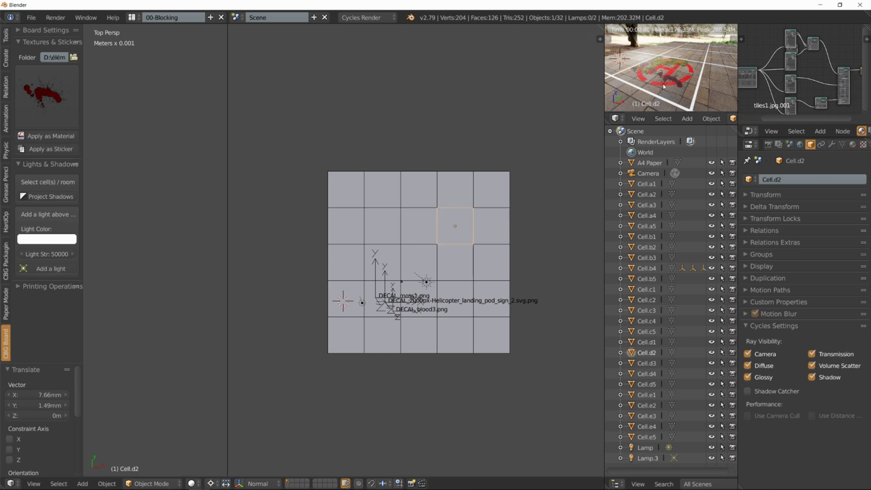
{"action": "key", "text": "KP_7"}
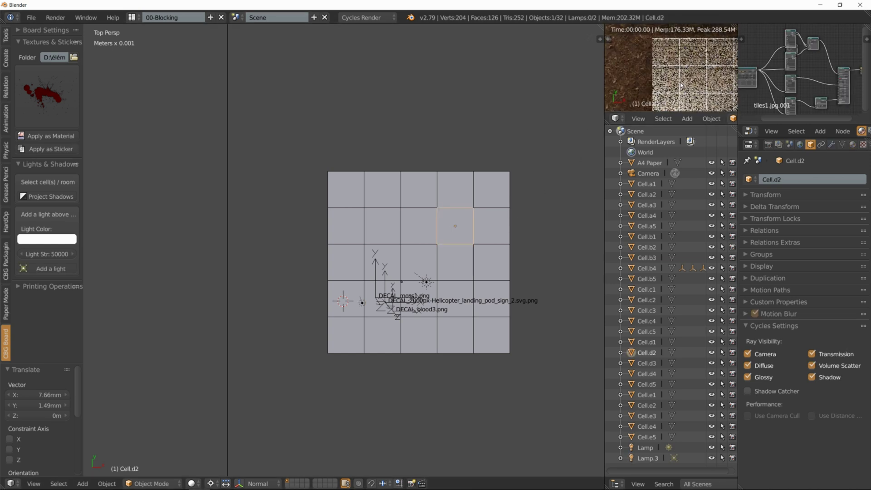
{"action": "right_click", "coordinate": [354, 190]}
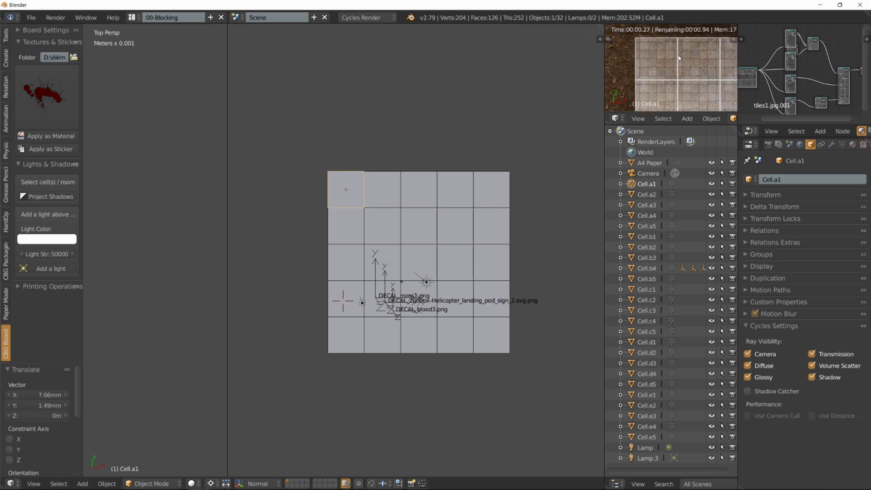
{"action": "scroll", "coordinate": [679, 57], "scroll_direction": "up", "scroll_amount": 1}
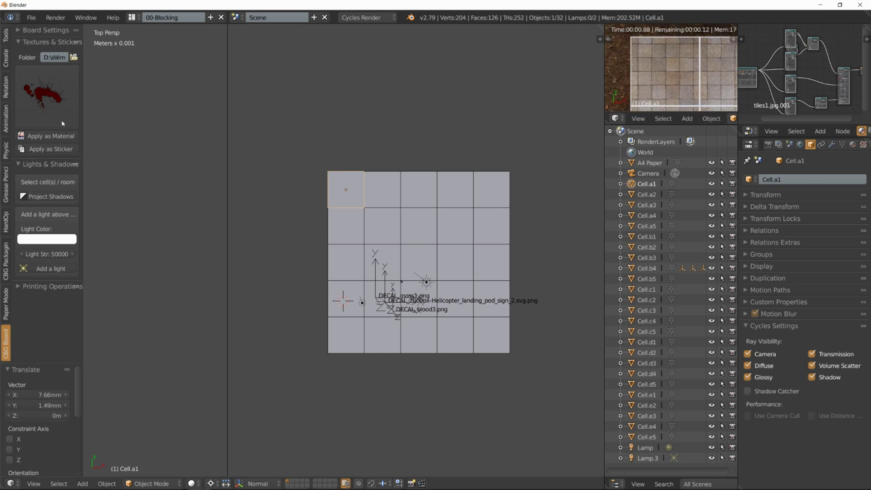
Point the decal texture folder to D:\Tutorials\10 - QT-Create a decal\references
{"action": "left_click", "coordinate": [55, 57]}
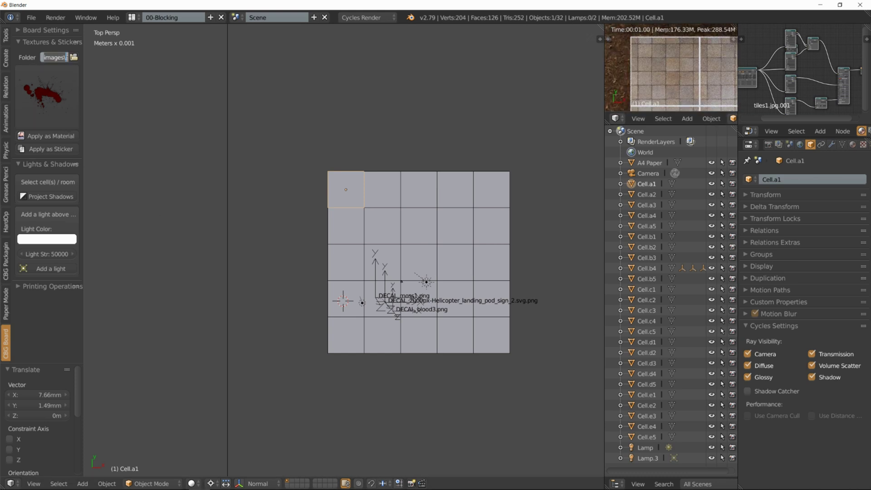
{"action": "left_click", "coordinate": [72, 57]}
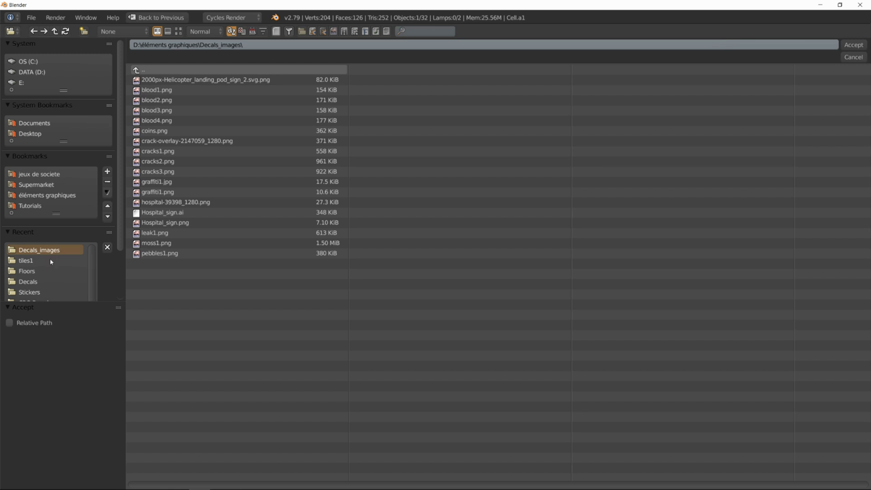
{"action": "scroll", "coordinate": [41, 268], "scroll_direction": "down", "scroll_amount": 1}
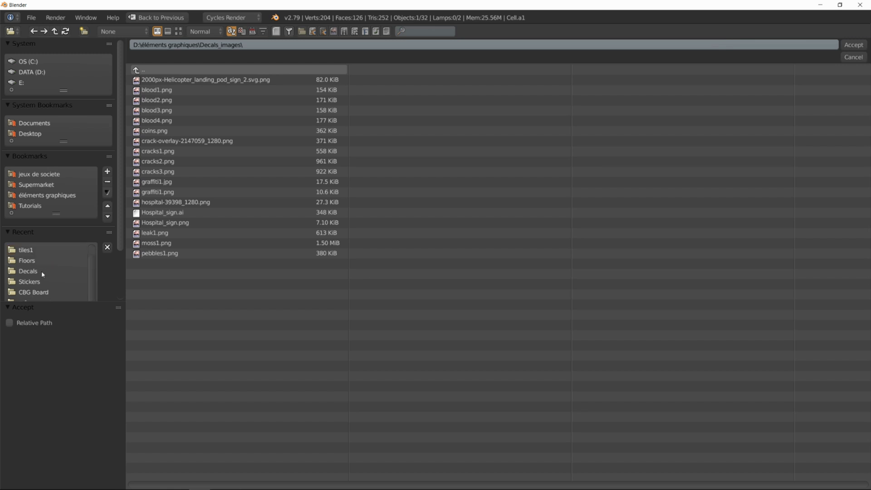
{"action": "left_click", "coordinate": [42, 271]}
{"action": "left_click", "coordinate": [139, 71]}
{"action": "left_click", "coordinate": [139, 71]}
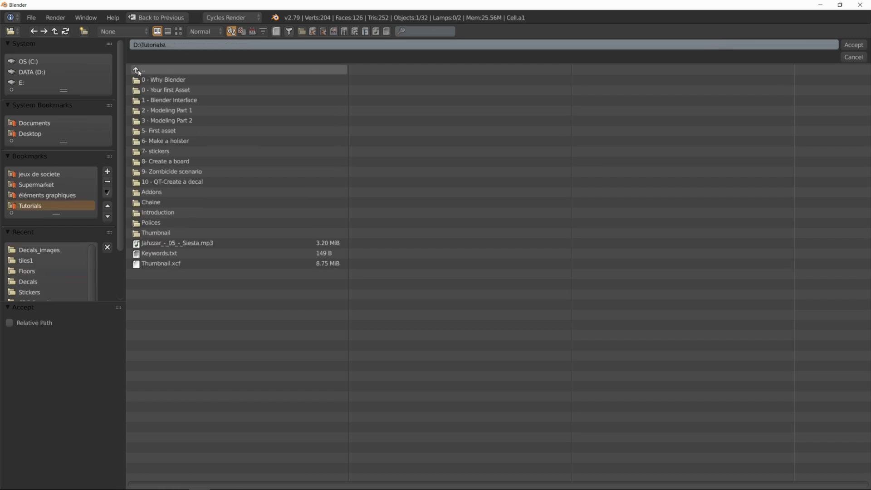
{"action": "left_click", "coordinate": [191, 182]}
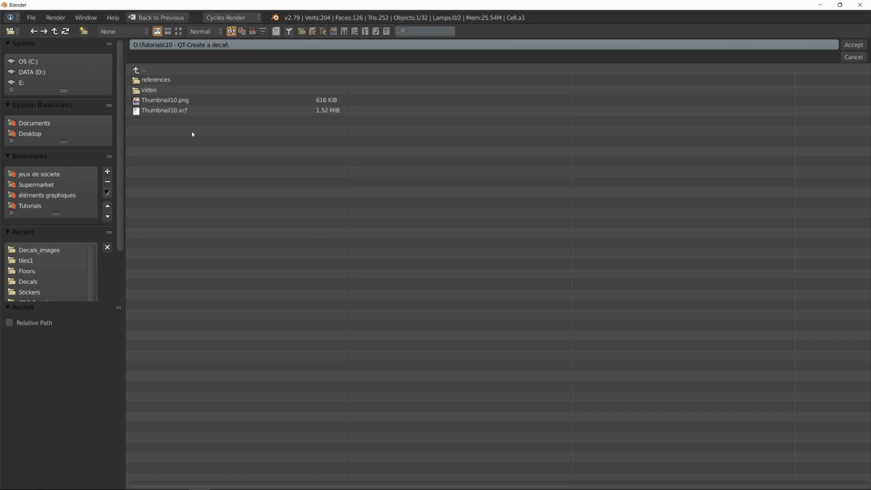
{"action": "left_click", "coordinate": [162, 81]}
{"action": "left_click", "coordinate": [853, 44]}
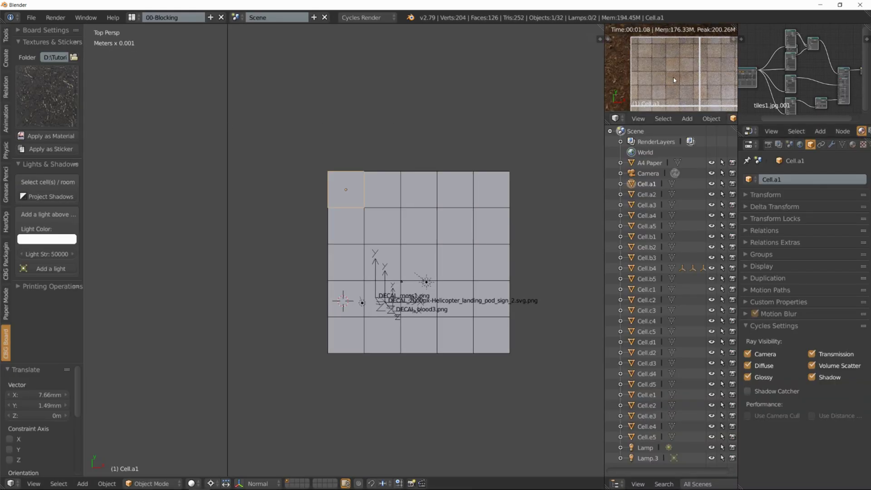
Apply the Hay3 texture as a sticker on cell a1 and scale it to 2.271
{"action": "left_click", "coordinate": [47, 95]}
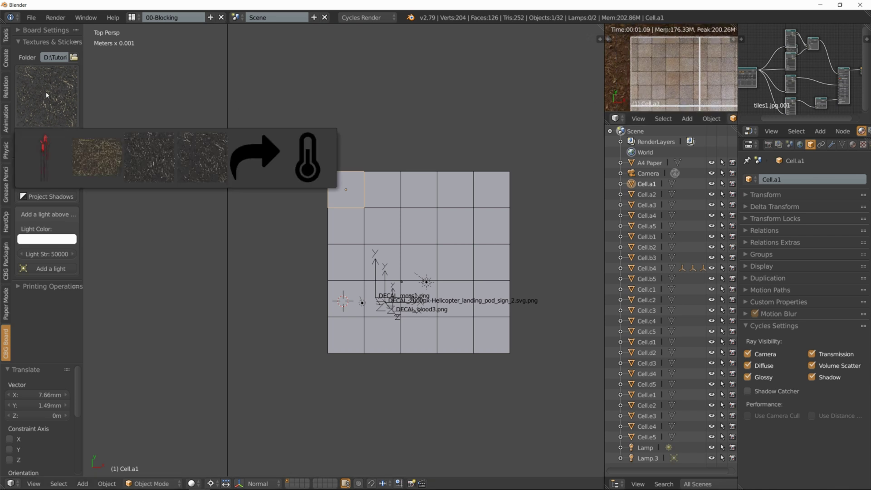
{"action": "left_click", "coordinate": [199, 168]}
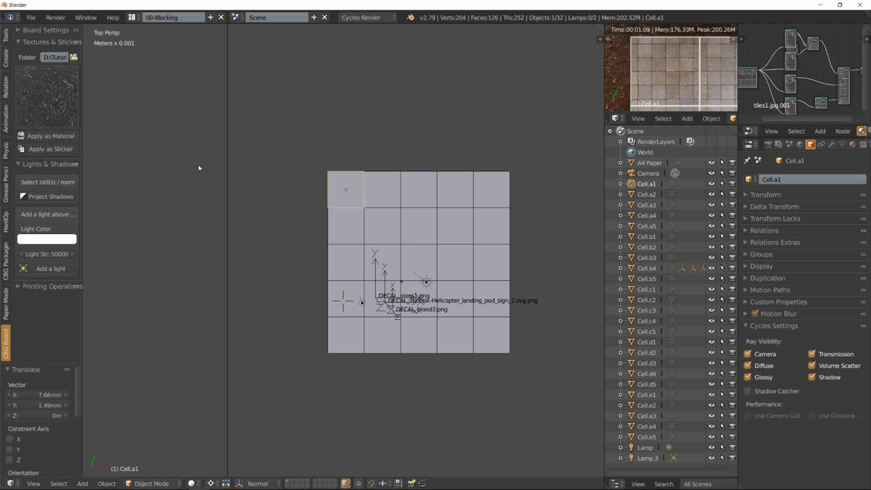
{"action": "left_click", "coordinate": [64, 150]}
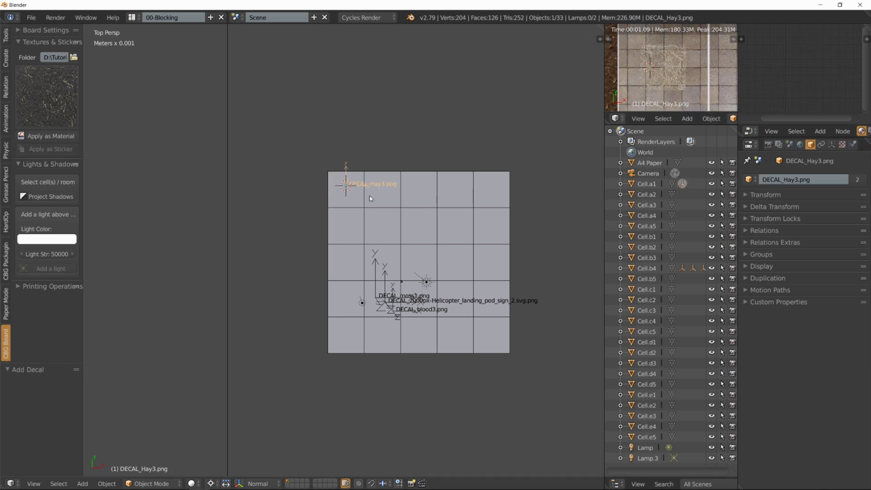
{"action": "key", "text": "s"}
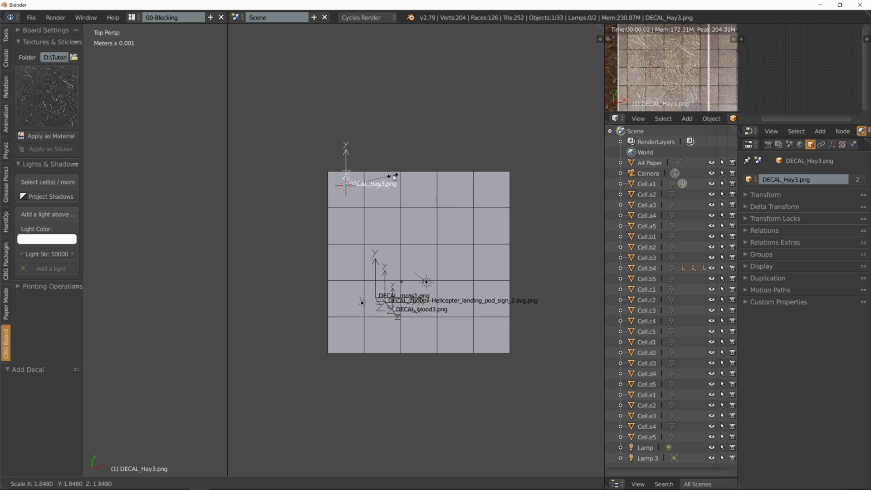
{"action": "left_click", "coordinate": [404, 170]}
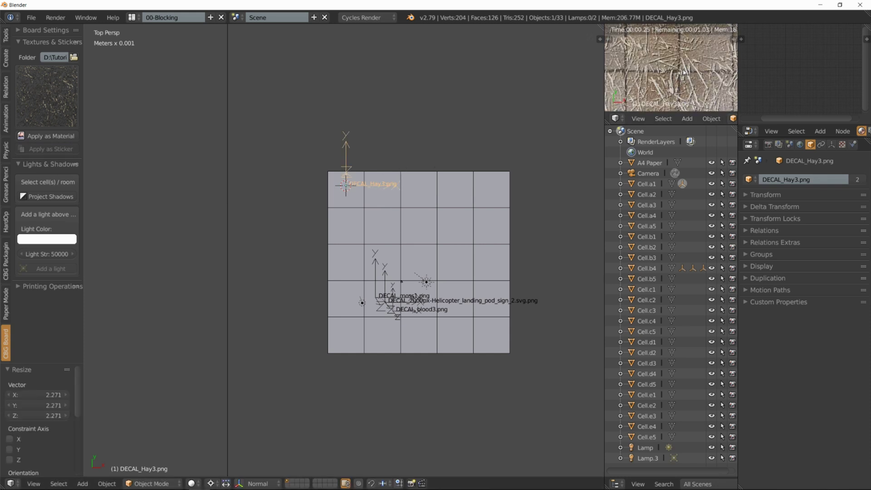
{"action": "scroll", "coordinate": [685, 75], "scroll_direction": "down", "scroll_amount": 3}
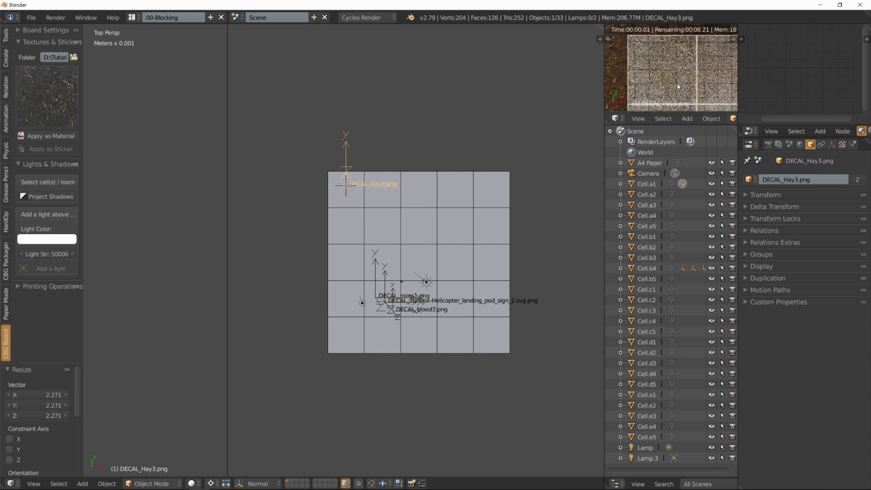
{"action": "left_click_drag", "start_coordinate": [689, 84], "coordinate": [662, 72]}
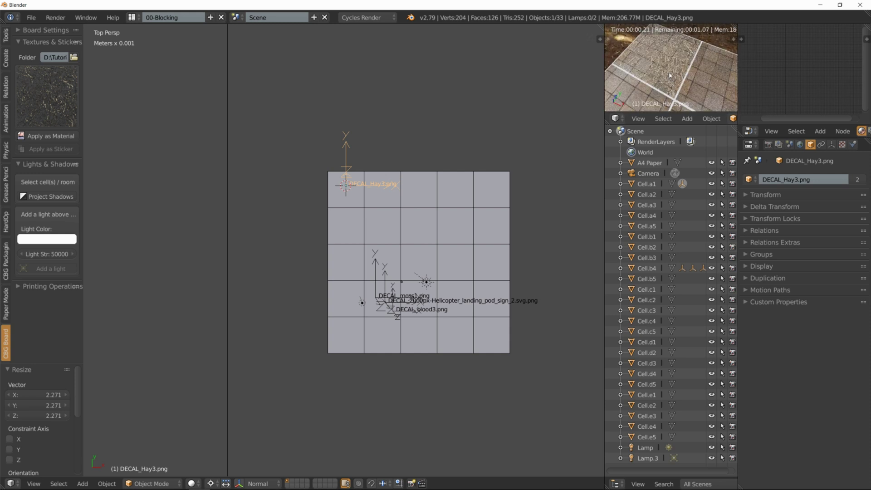
{"action": "right_click", "coordinate": [358, 186]}
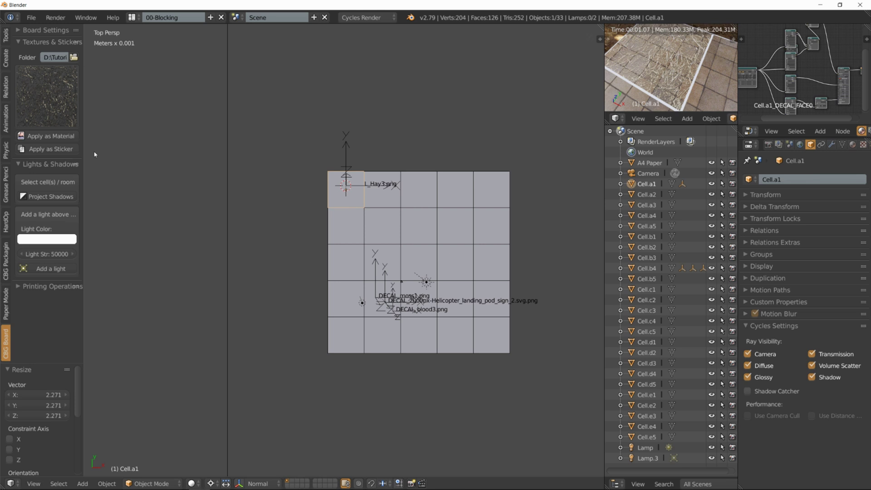
{"action": "left_click", "coordinate": [61, 101]}
{"action": "left_click", "coordinate": [45, 157]}
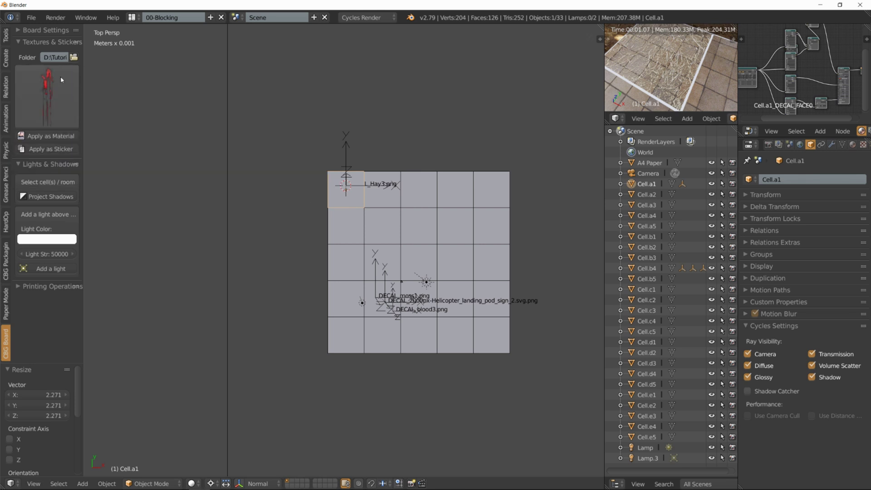
{"action": "left_click", "coordinate": [66, 149]}
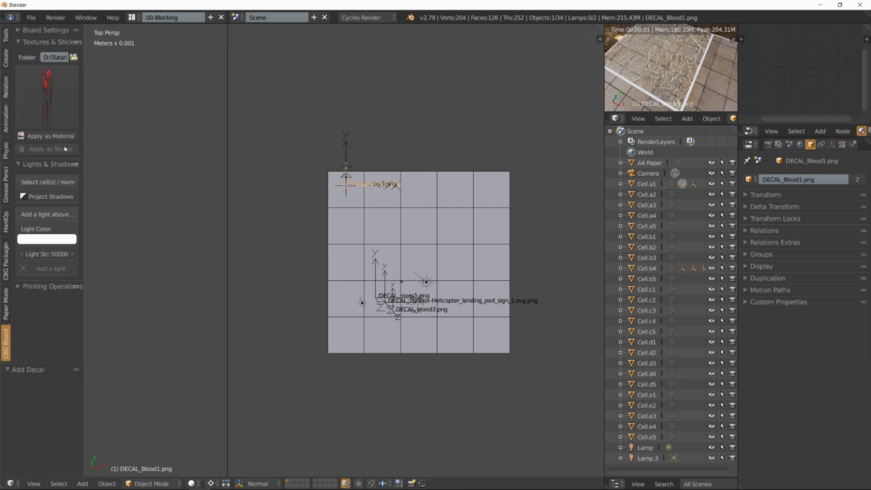
{"action": "key", "text": "s"}
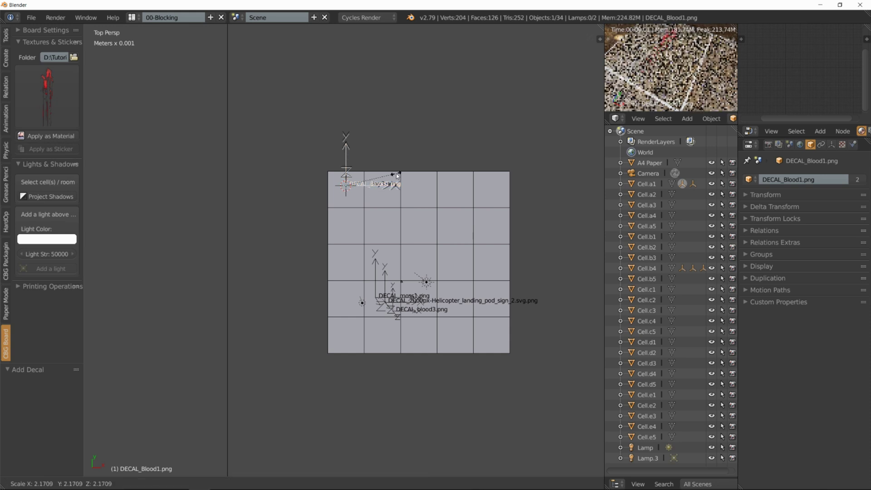
{"action": "left_click", "coordinate": [389, 182]}
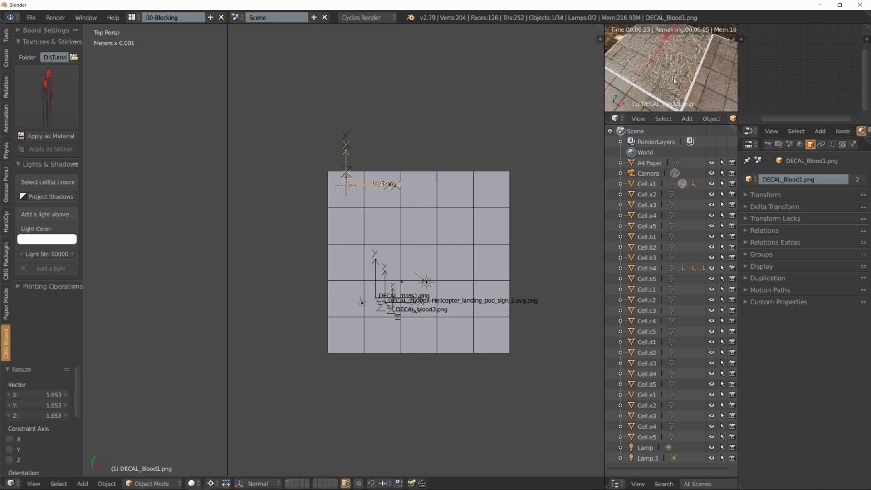
{"action": "scroll", "coordinate": [689, 76], "scroll_direction": "up", "scroll_amount": 3}
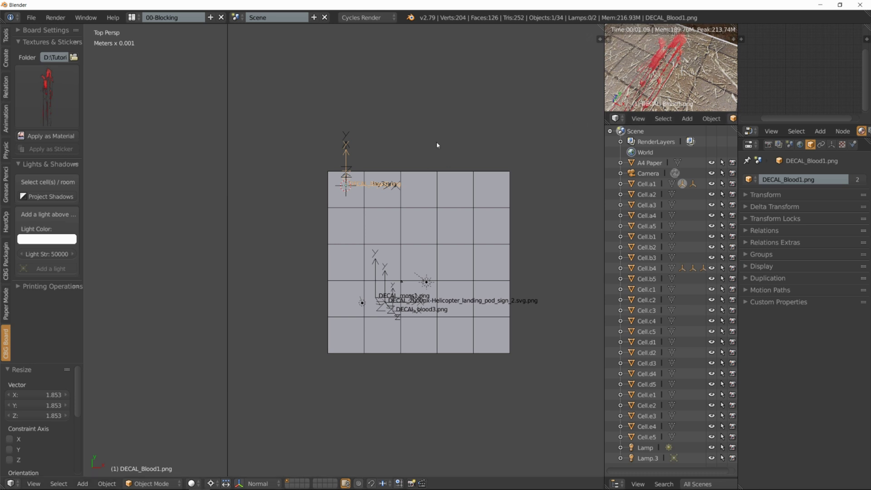
{"action": "key", "text": "ctrl+z"}
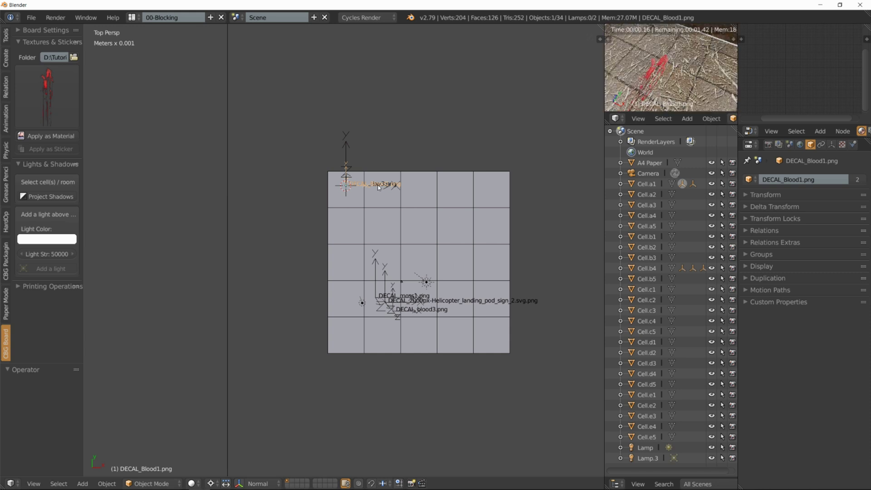
{"action": "right_click", "coordinate": [353, 194]}
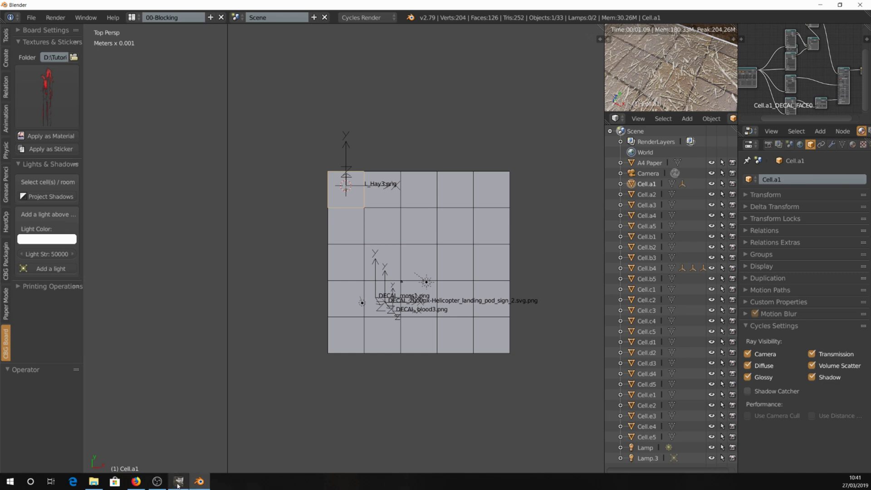
Bring up the Blood1 image in GIMP
{"action": "left_click", "coordinate": [179, 483]}
{"action": "left_click", "coordinate": [138, 31]}
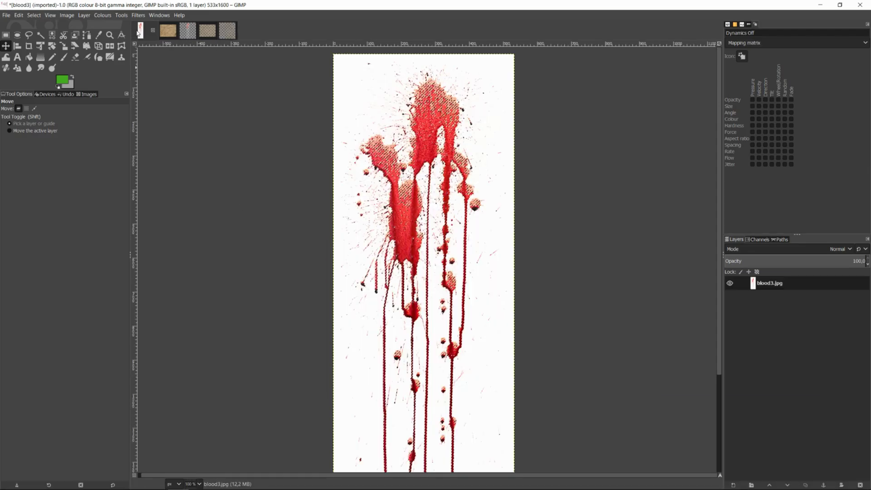
{"action": "left_click", "coordinate": [187, 31]}
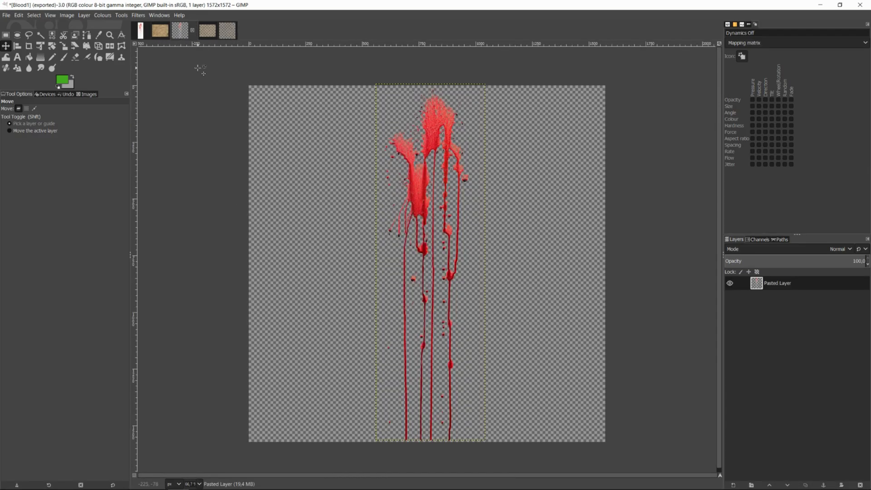
Darken the splatter with Curves, lowering the Value curve's top to about 107
{"action": "left_click", "coordinate": [103, 16]}
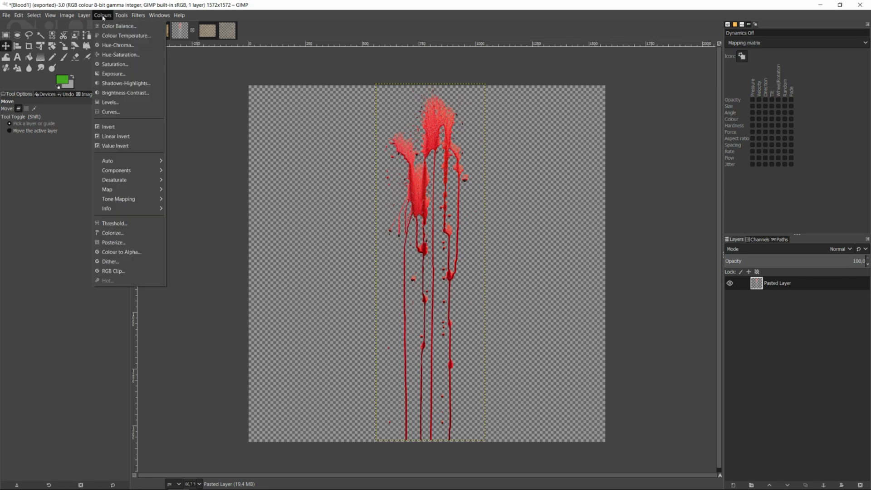
{"action": "left_click", "coordinate": [113, 112]}
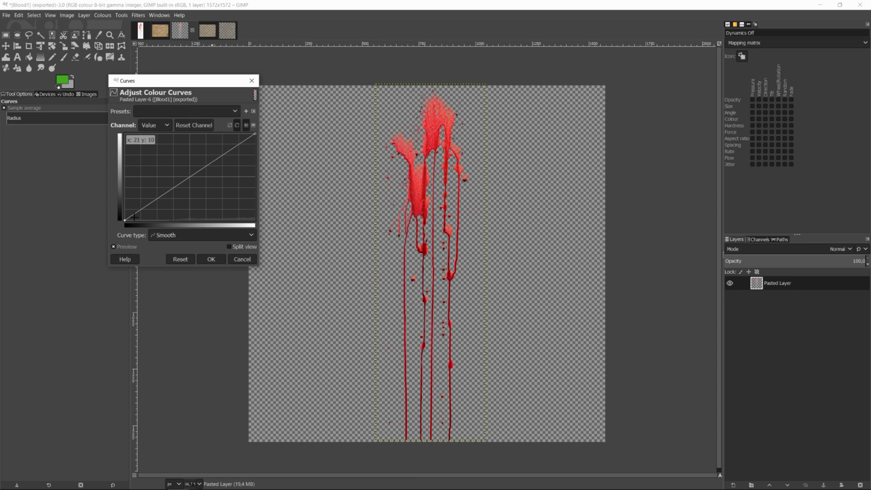
{"action": "left_click_drag", "start_coordinate": [126, 220], "coordinate": [160, 221]}
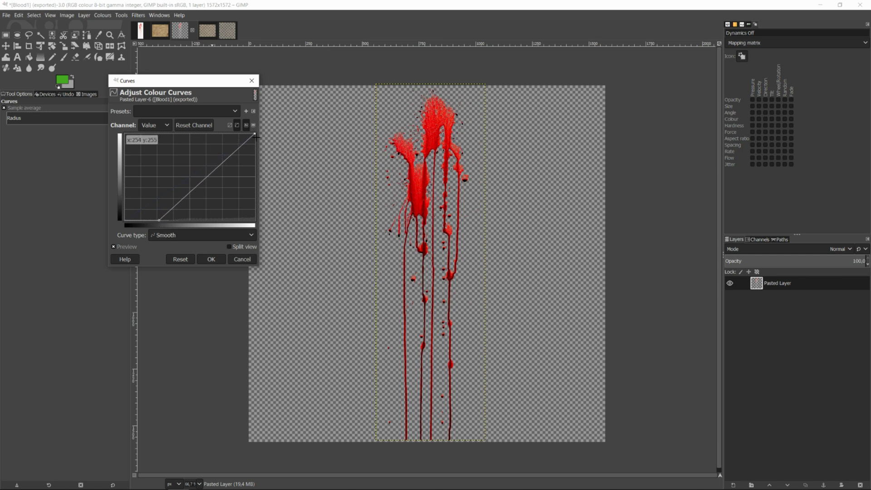
{"action": "left_click_drag", "start_coordinate": [256, 137], "coordinate": [264, 193]}
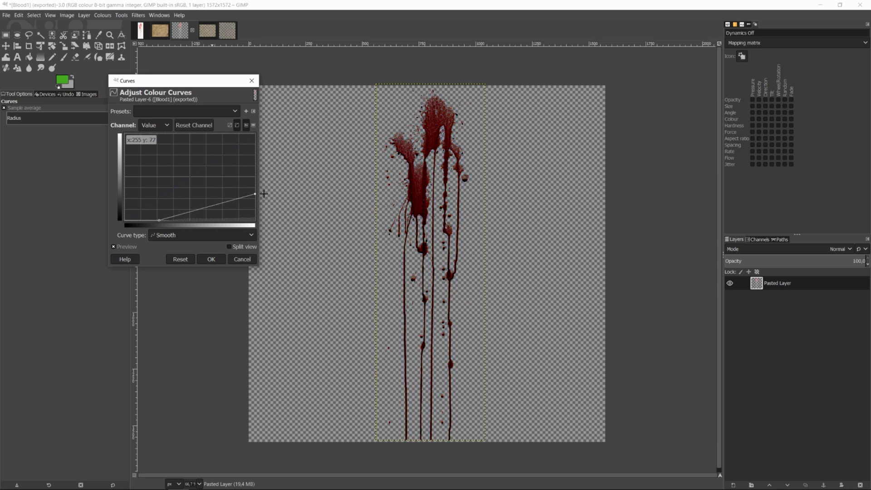
{"action": "mouse_move", "coordinate": [264, 194]}
{"action": "left_mouse_down"}
{"action": "mouse_move", "coordinate": [265, 208]}
{"action": "mouse_move", "coordinate": [267, 186]}
{"action": "left_mouse_up"}
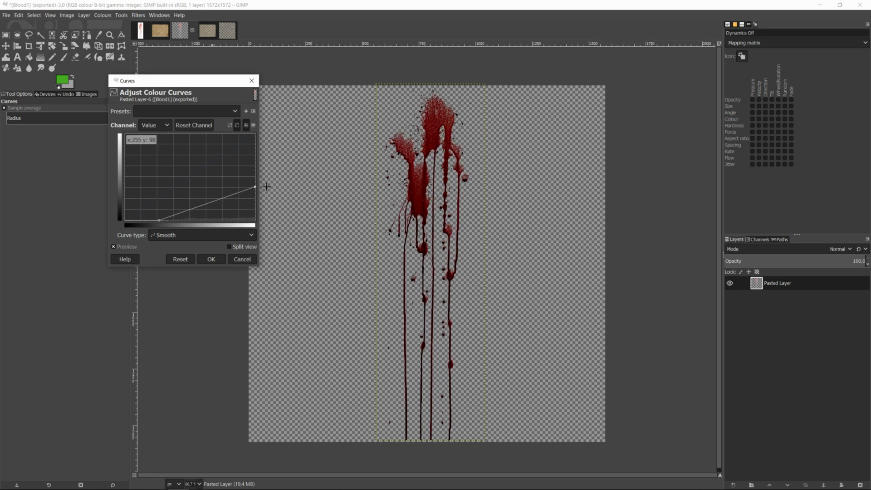
Apply the Curves and export the image over the existing Blood1.png
{"action": "left_click", "coordinate": [211, 259]}
{"action": "left_click", "coordinate": [6, 15]}
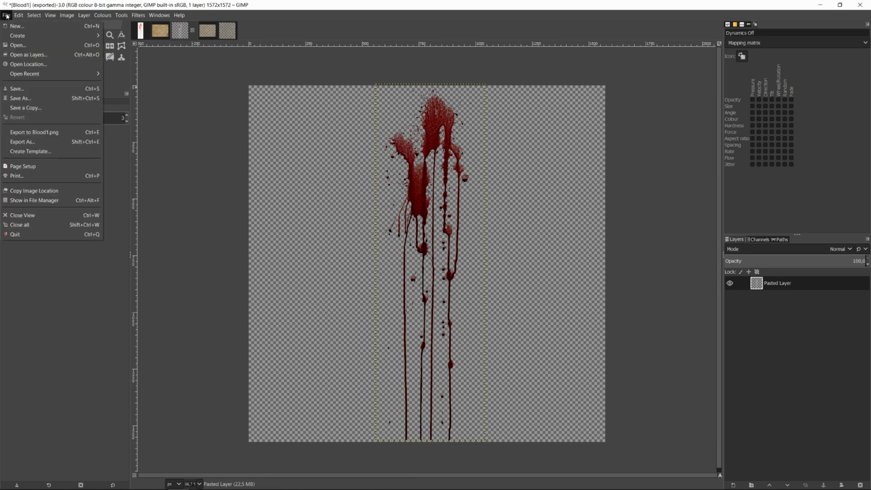
{"action": "left_click", "coordinate": [27, 142]}
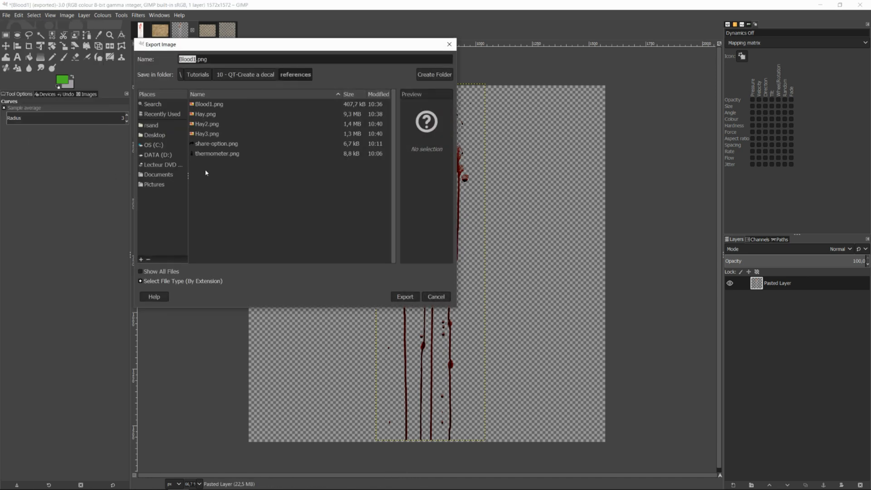
{"action": "left_click", "coordinate": [206, 105]}
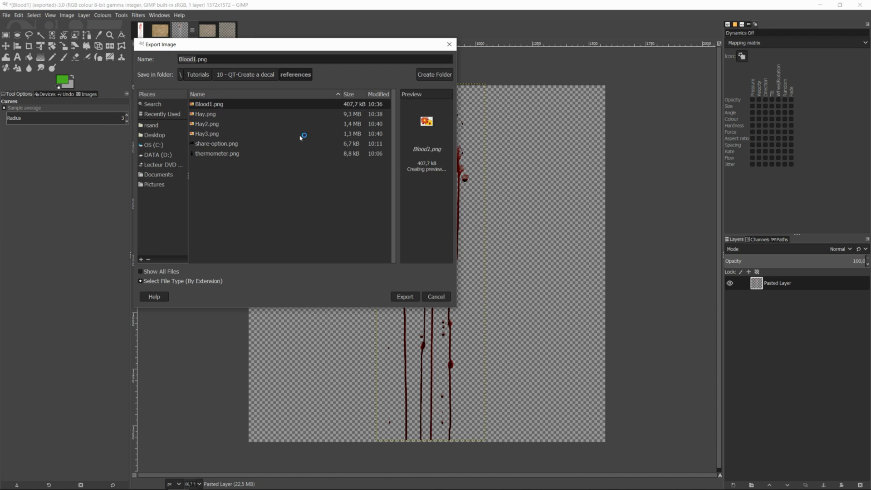
{"action": "left_click", "coordinate": [405, 297]}
{"action": "left_click", "coordinate": [340, 219]}
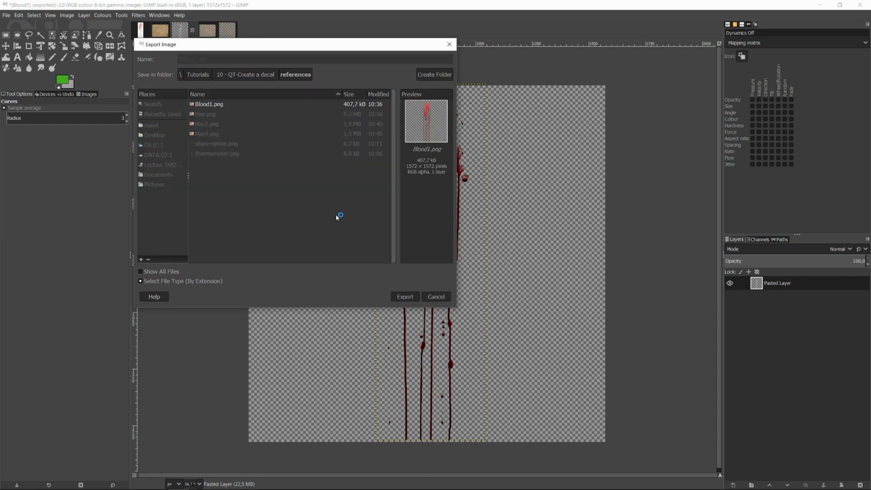
{"action": "left_click", "coordinate": [448, 323]}
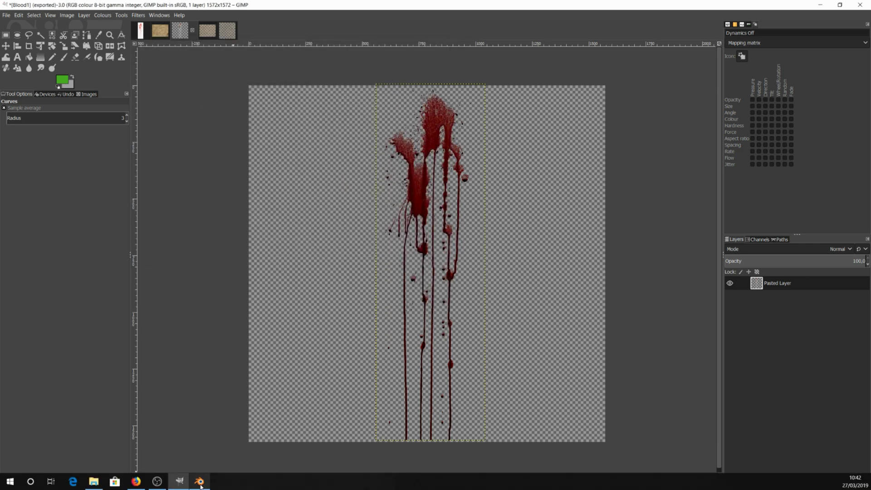
Switch the decal folder to Decals_images and back to references to reload Blood1
{"action": "left_click", "coordinate": [200, 487]}
{"action": "left_click", "coordinate": [73, 58]}
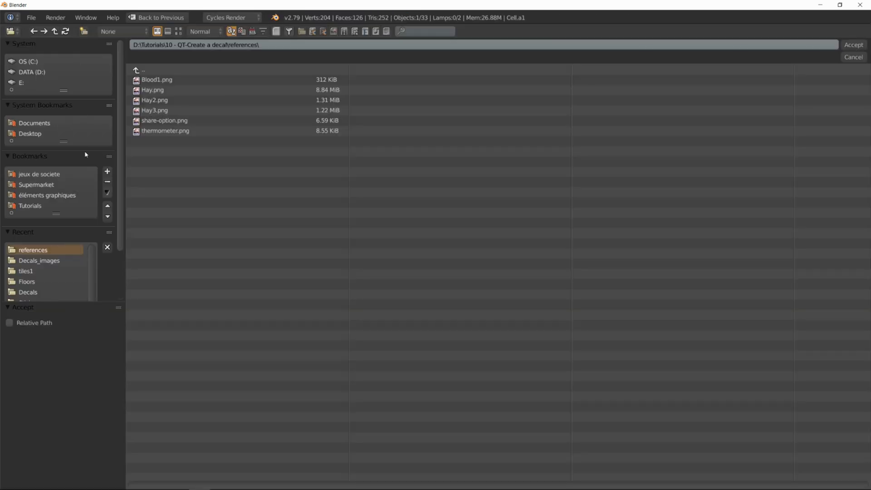
{"action": "left_click", "coordinate": [43, 260]}
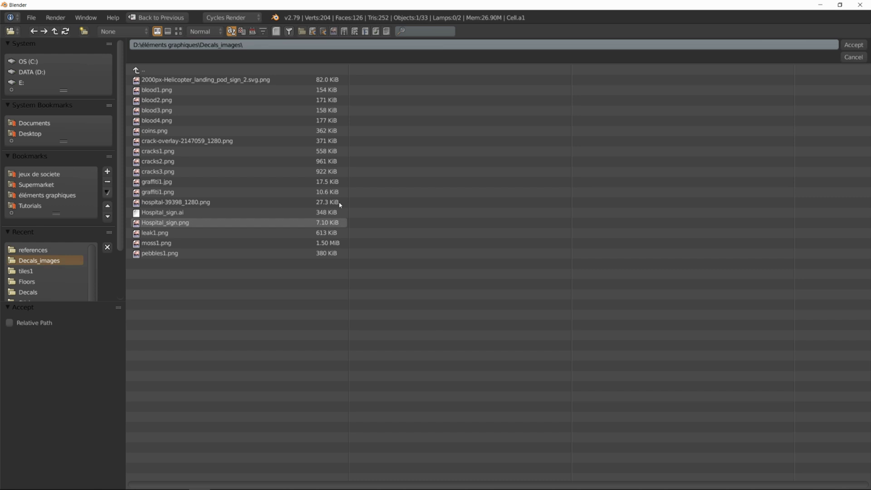
{"action": "left_click", "coordinate": [854, 45]}
{"action": "left_click", "coordinate": [73, 58]}
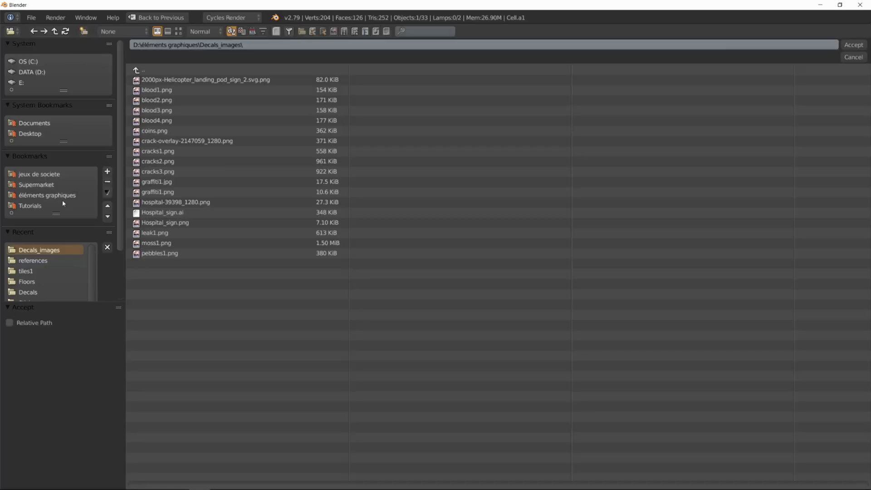
{"action": "left_click", "coordinate": [34, 261]}
{"action": "left_click", "coordinate": [854, 44]}
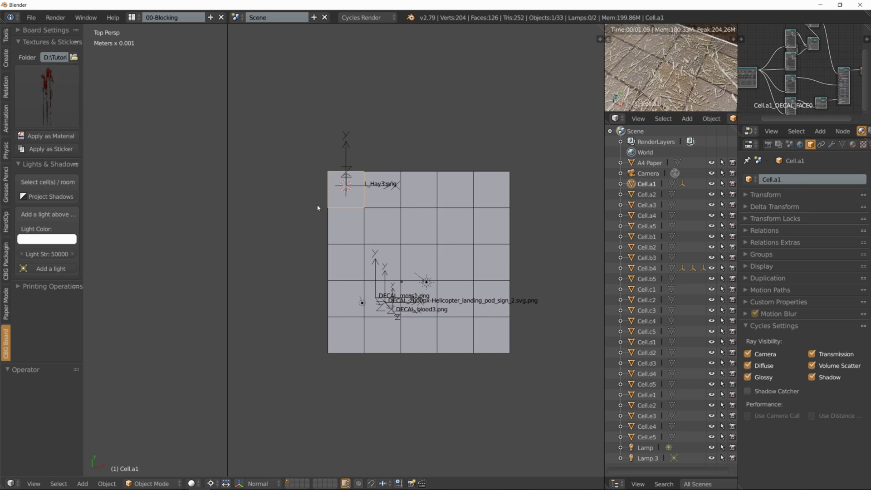
{"action": "left_click", "coordinate": [56, 103]}
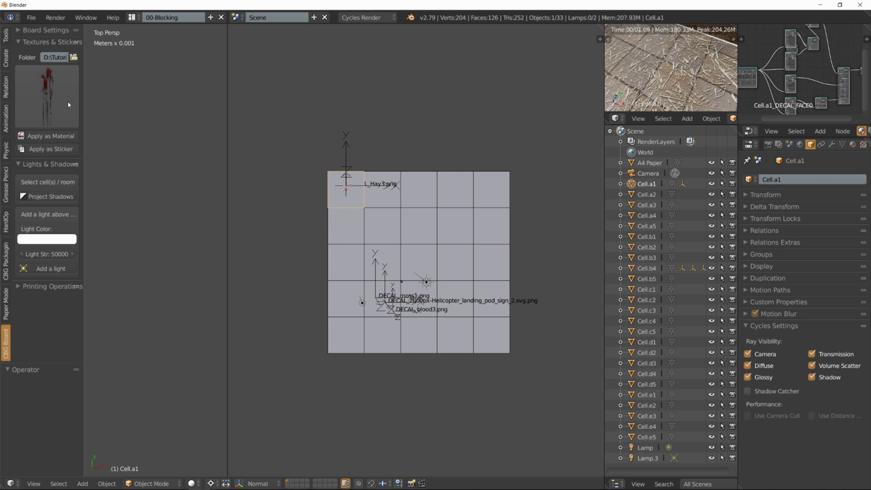
Stick Blood1 on cell a1, scale it to 2.430, nudge it and rotate it 21.6°
{"action": "left_click", "coordinate": [51, 149]}
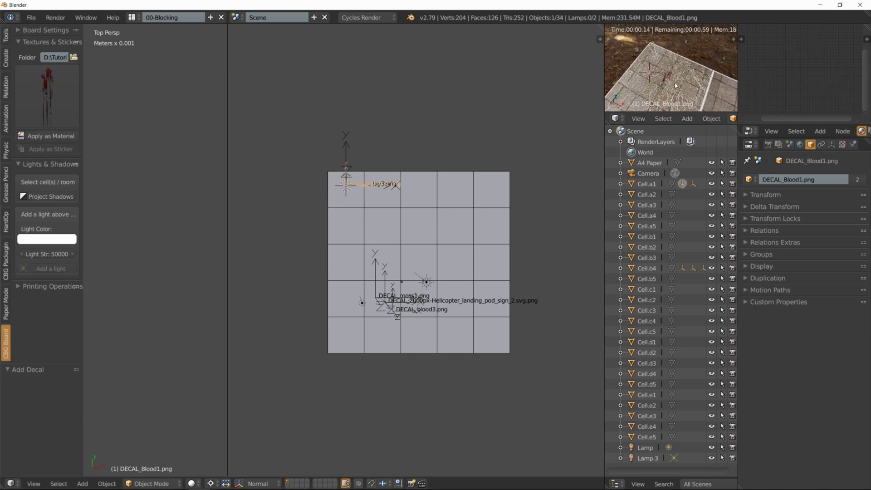
{"action": "key", "text": "s"}
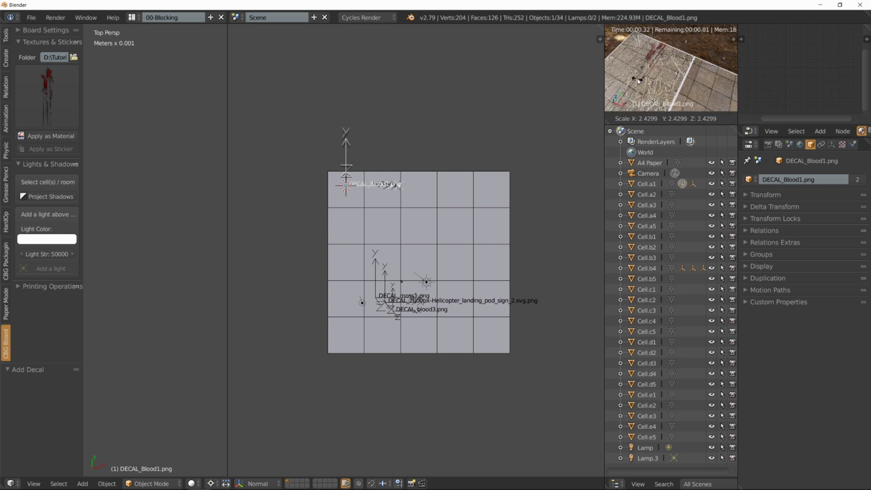
{"action": "left_click", "coordinate": [669, 65]}
{"action": "key", "text": "g"}
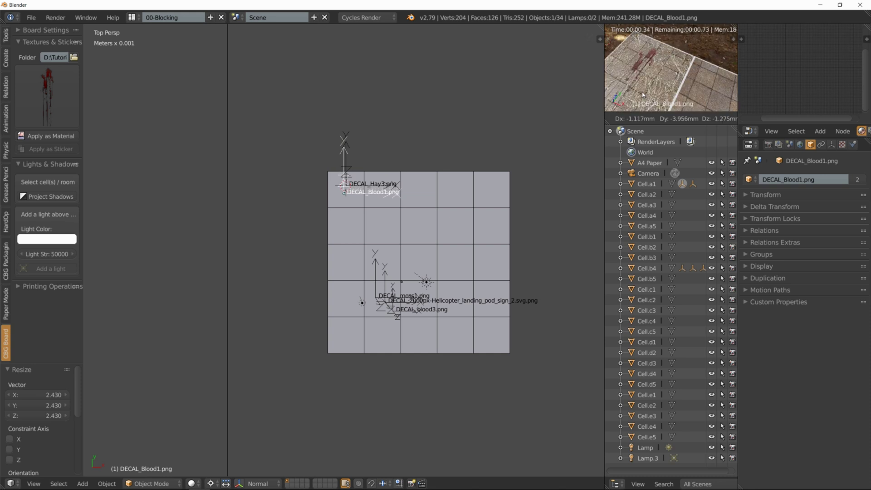
{"action": "left_click", "coordinate": [640, 94]}
{"action": "key", "text": "r"}
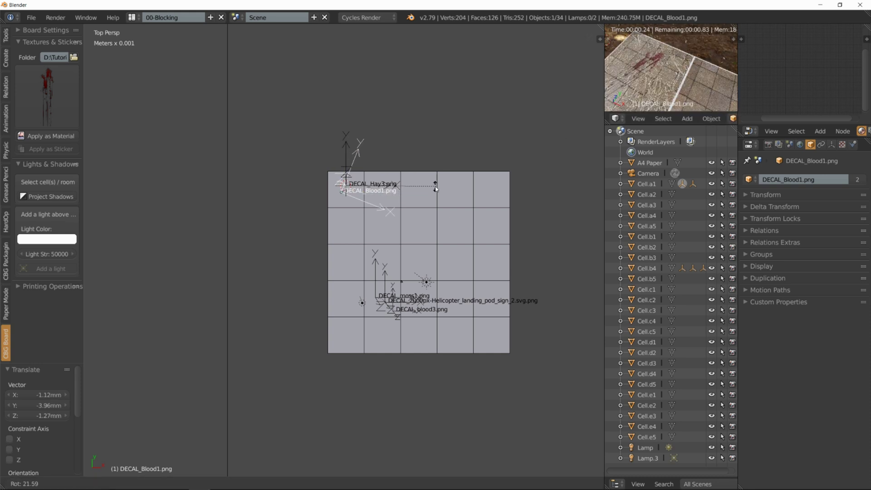
{"action": "left_click", "coordinate": [436, 189]}
{"action": "scroll", "coordinate": [667, 86], "scroll_direction": "down", "scroll_amount": 3}
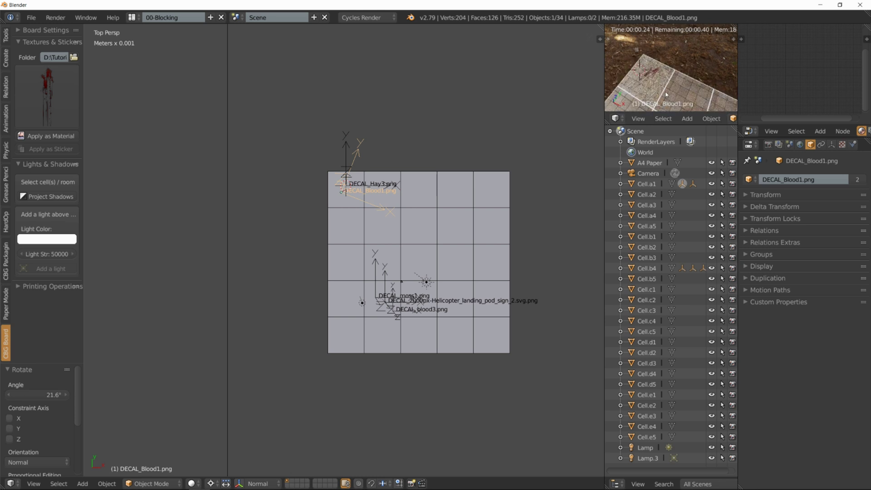